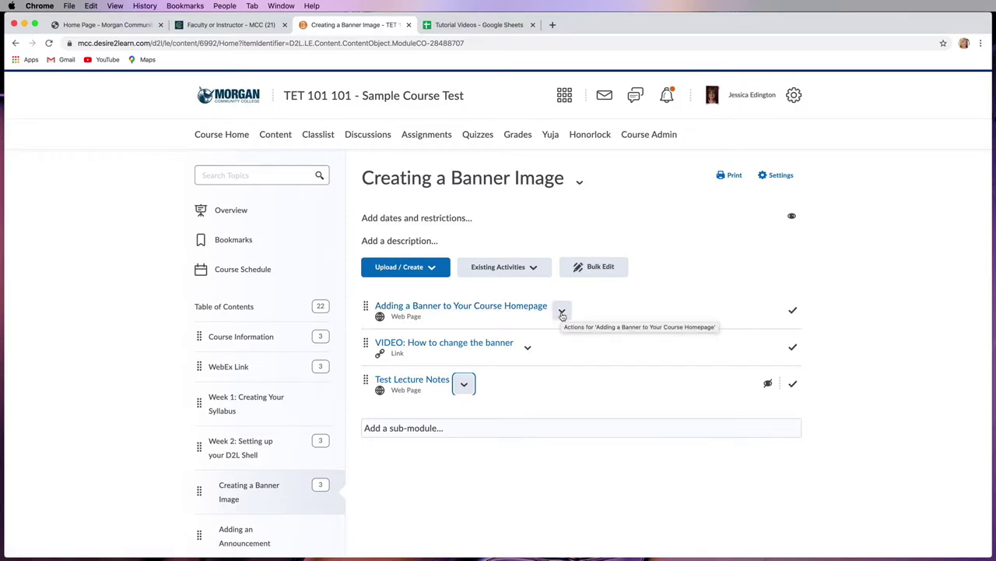
Open the 'Adding a Banner to Your Course Homepage' topic from the Creating a Banner Image module
{"action": "left_click", "coordinate": [562, 313]}
{"action": "left_click", "coordinate": [562, 313]}
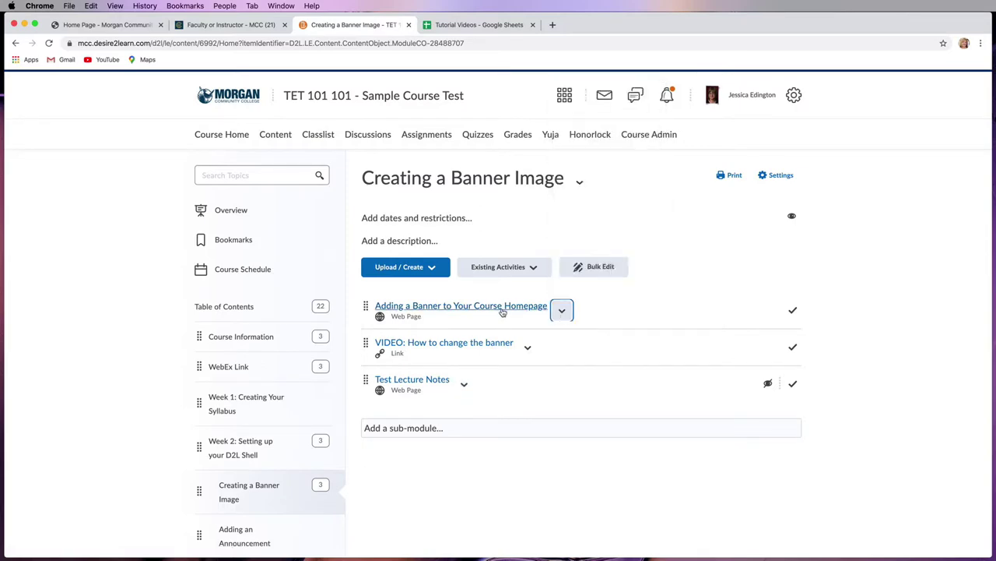
{"action": "left_click", "coordinate": [503, 309]}
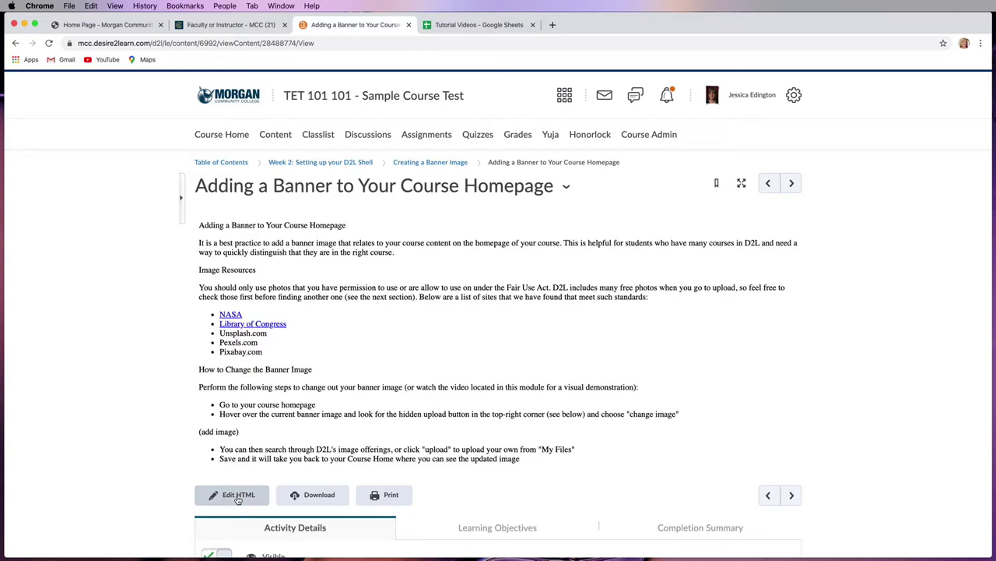
Open the banner topic in the Edit HTML File editor and scroll through its text
{"action": "left_click", "coordinate": [238, 496]}
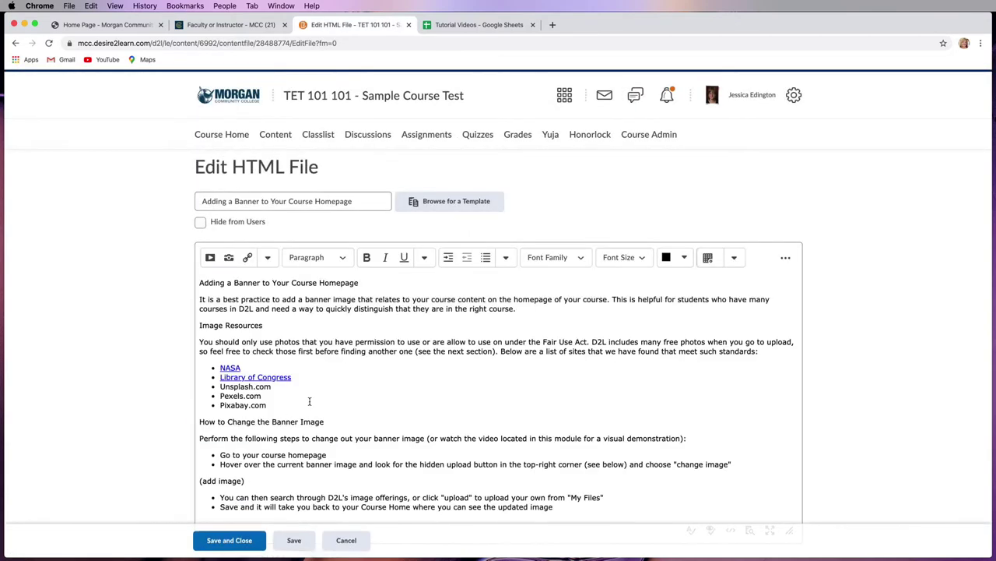
{"action": "scroll", "coordinate": [312, 399], "scroll_direction": "down", "scroll_amount": 2}
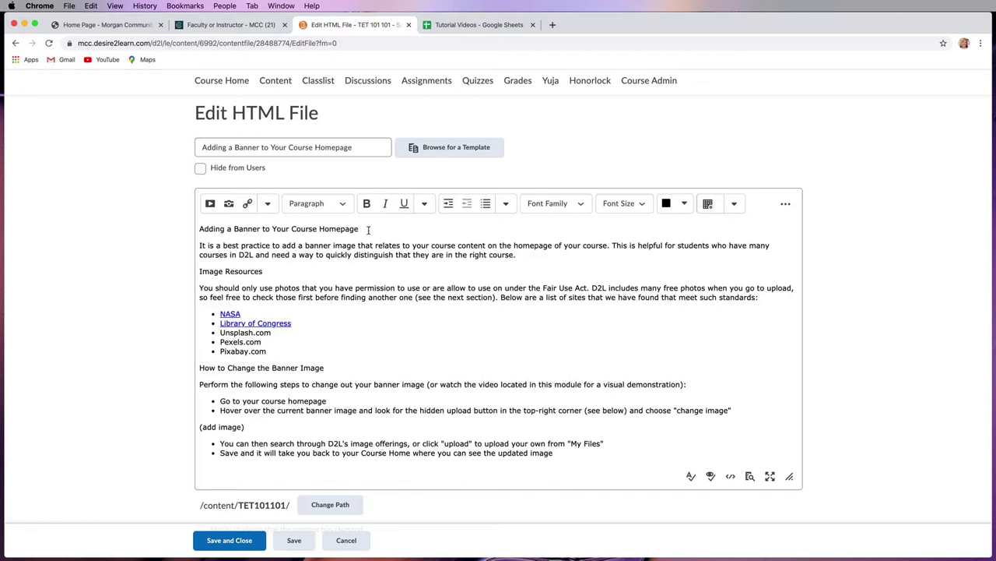
Make the title 'Adding a Banner to Your Course Homepage' a Heading 1
{"action": "left_click_drag", "start_coordinate": [369, 229], "coordinate": [194, 229]}
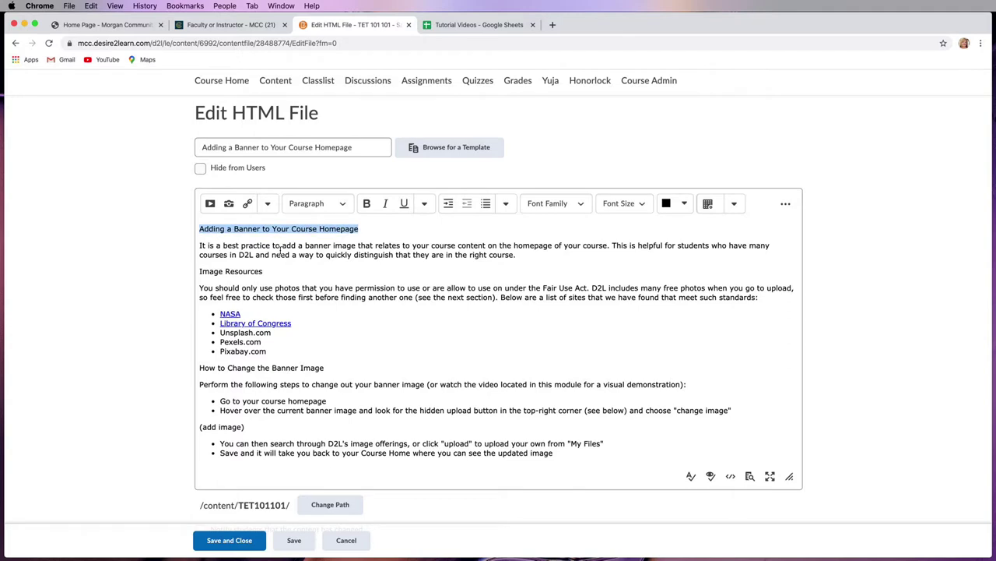
{"action": "left_click", "coordinate": [345, 204]}
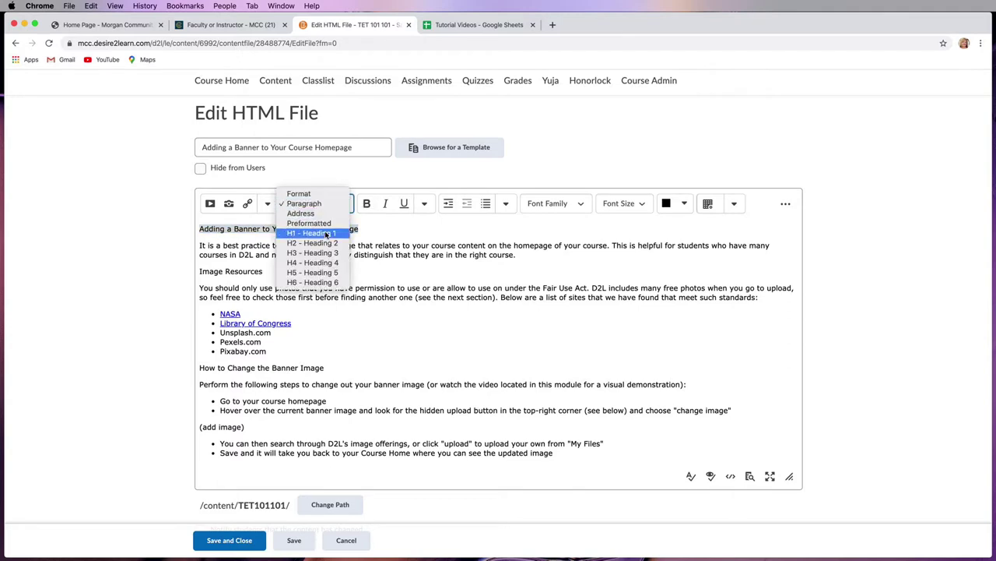
{"action": "left_click", "coordinate": [328, 233]}
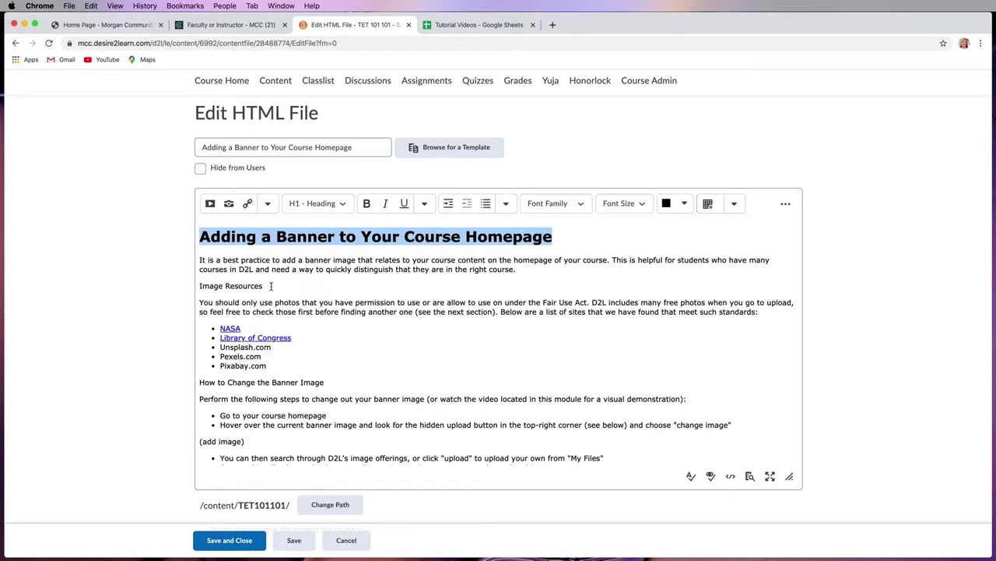
Format the 'Image Resources' line as Heading 2
{"action": "left_click_drag", "start_coordinate": [270, 286], "coordinate": [196, 289]}
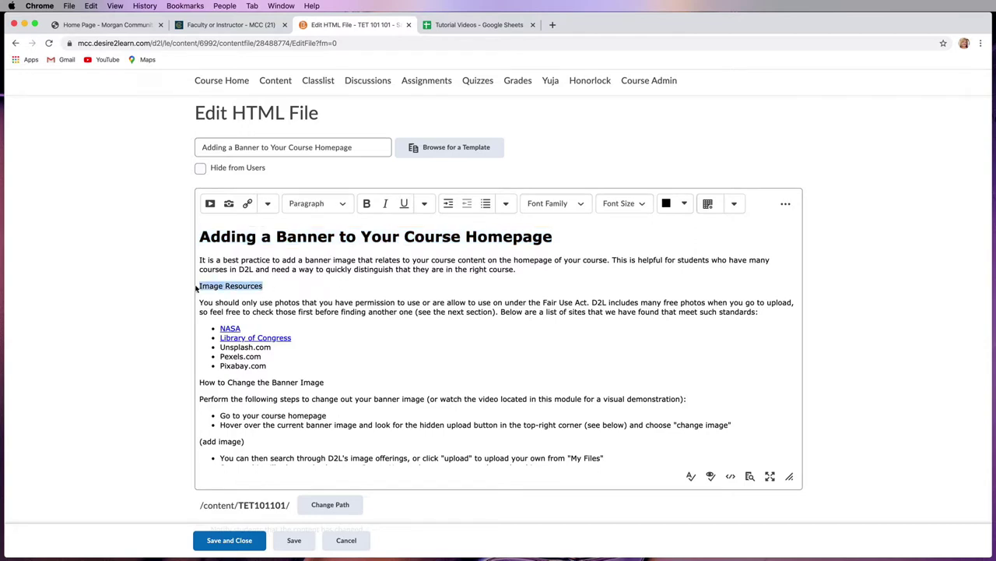
{"action": "left_click", "coordinate": [311, 382]}
{"action": "triple_click", "coordinate": [219, 384]}
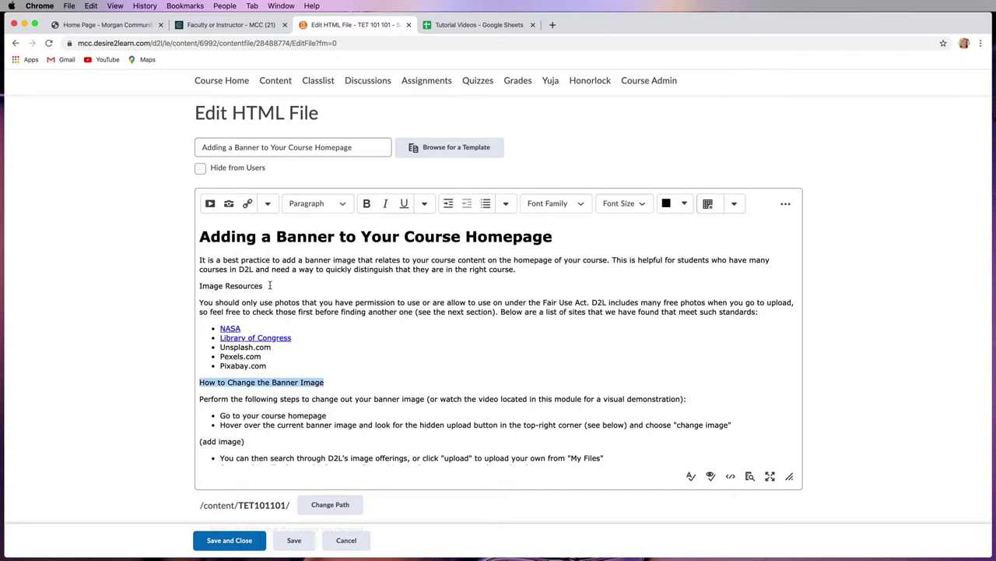
{"action": "left_click_drag", "start_coordinate": [269, 285], "coordinate": [187, 286]}
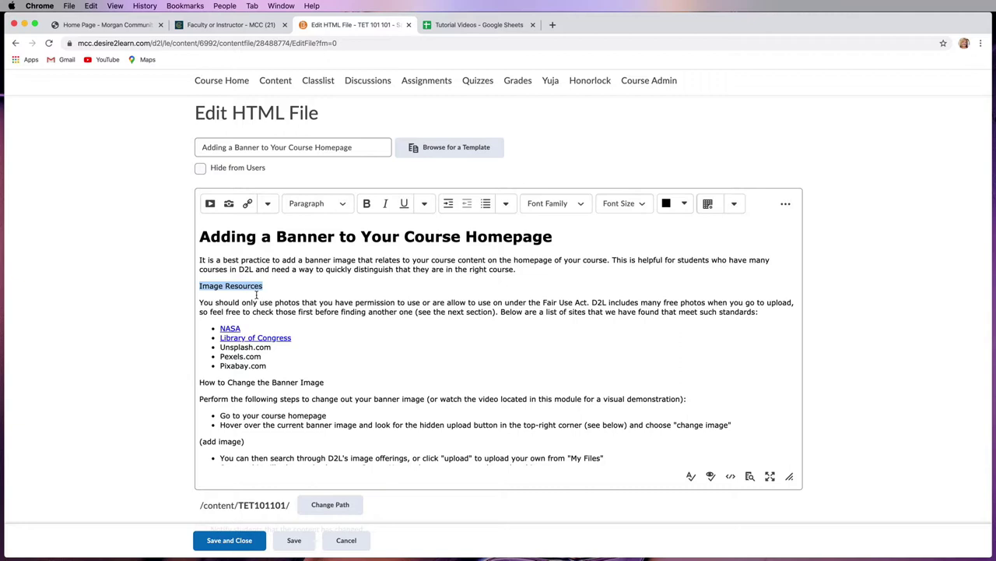
{"action": "left_click_drag", "start_coordinate": [325, 382], "coordinate": [182, 389]}
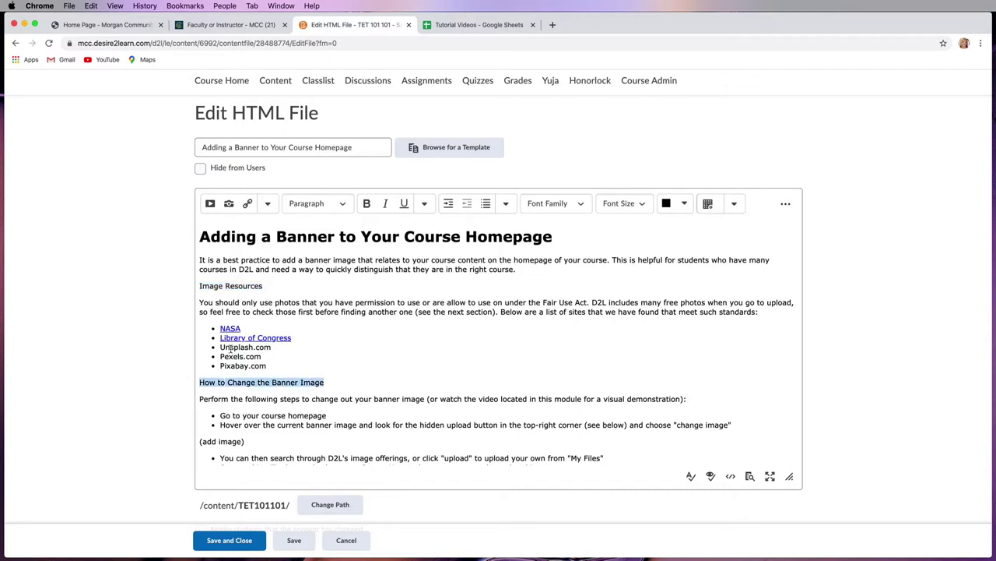
{"action": "left_click_drag", "start_coordinate": [270, 287], "coordinate": [199, 288]}
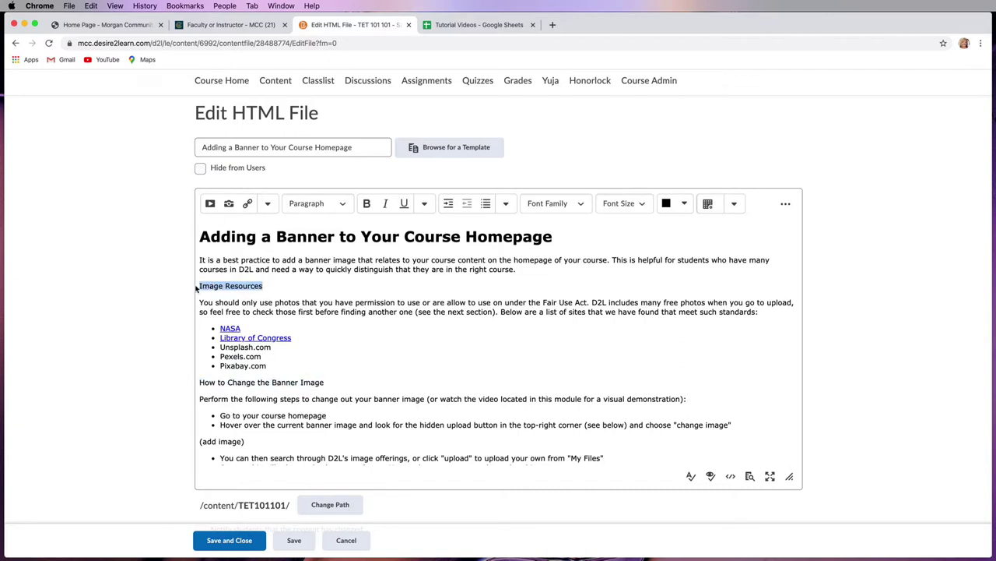
{"action": "left_click", "coordinate": [335, 204]}
{"action": "left_click", "coordinate": [292, 238]}
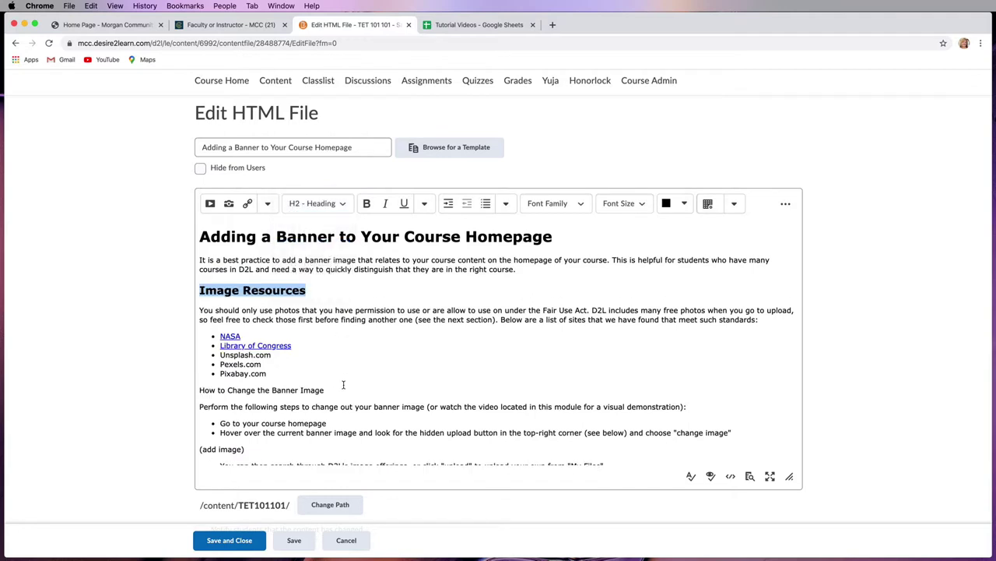
Format 'How to Change the Banner Image' as Heading 2 and review the heading levels
{"action": "left_click_drag", "start_coordinate": [343, 385], "coordinate": [199, 390]}
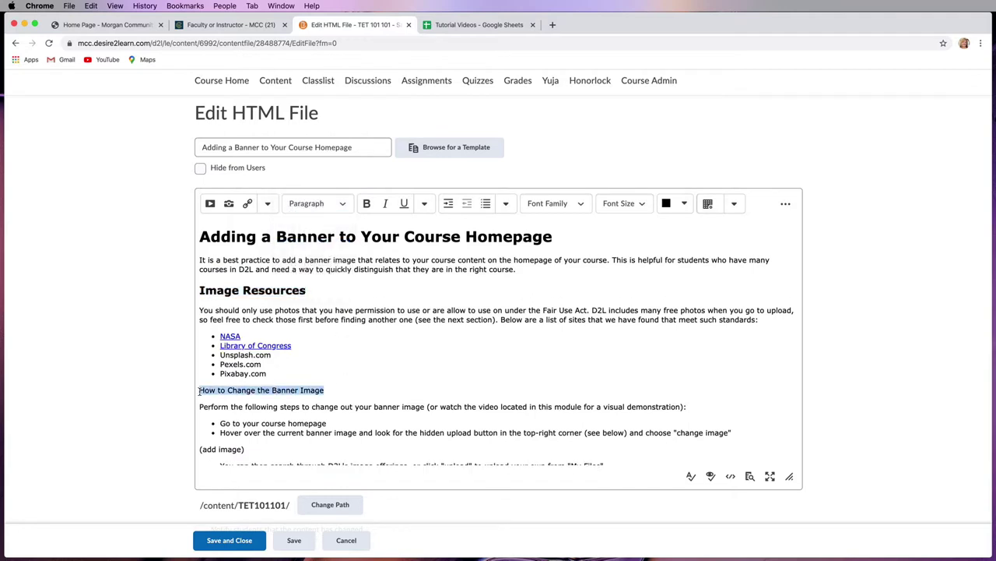
{"action": "left_click", "coordinate": [348, 205]}
{"action": "left_click", "coordinate": [331, 249]}
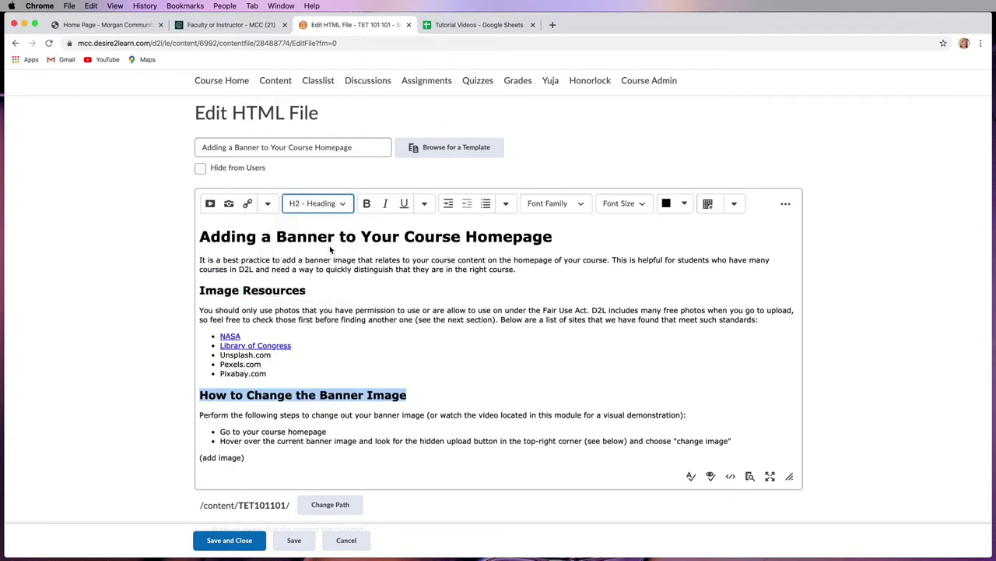
{"action": "left_click", "coordinate": [295, 319]}
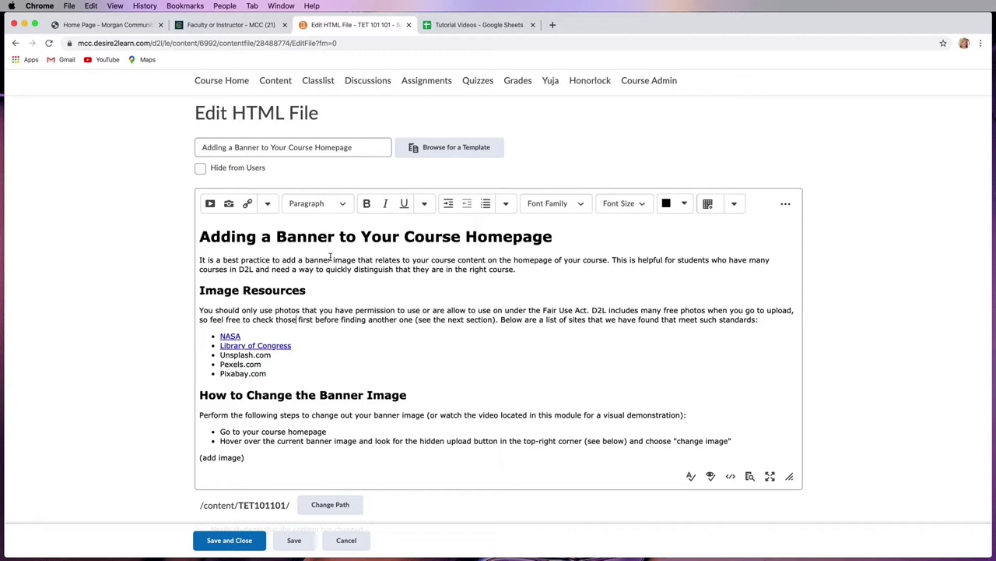
{"action": "left_click", "coordinate": [343, 205]}
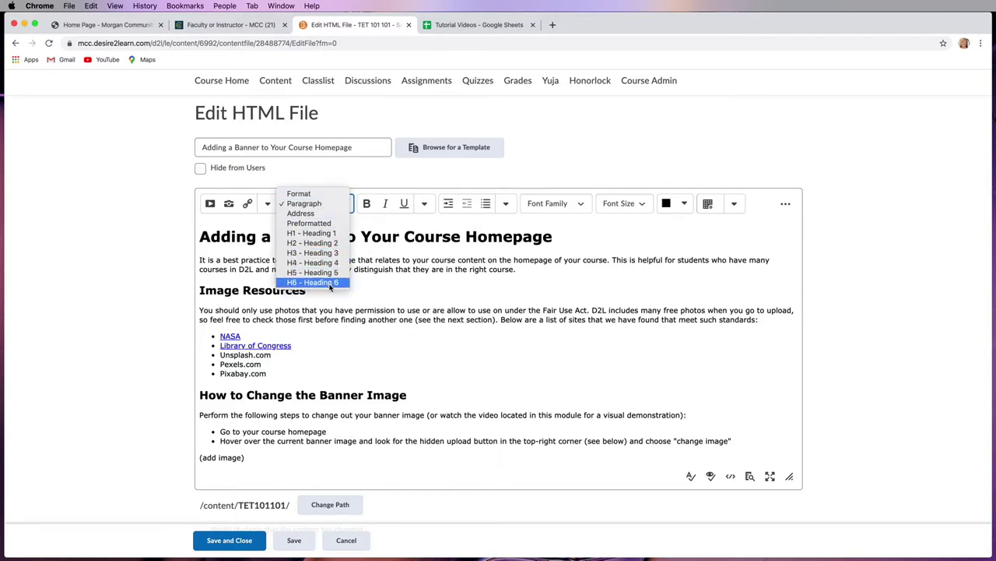
{"action": "left_click", "coordinate": [319, 314]}
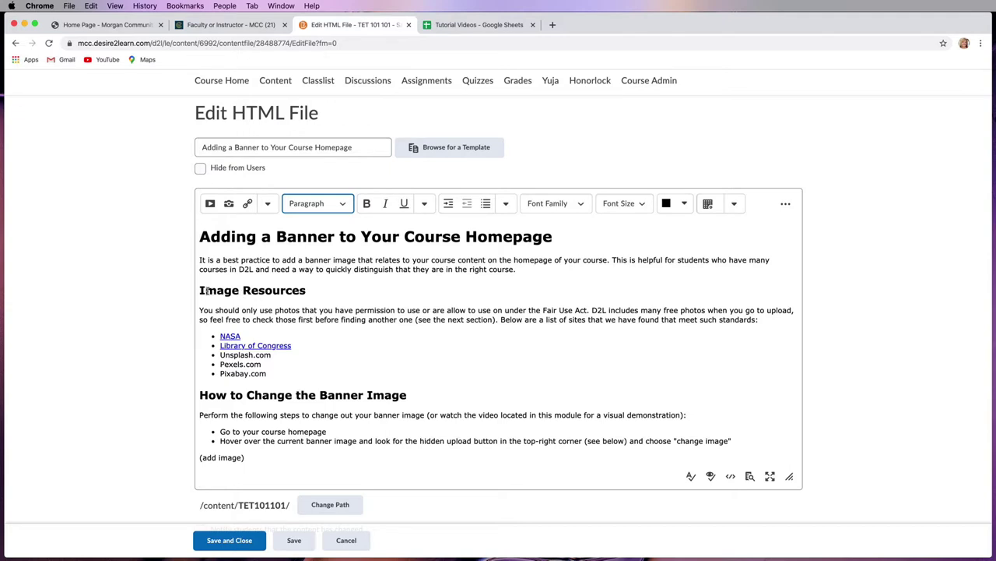
{"action": "left_click_drag", "start_coordinate": [200, 290], "coordinate": [200, 321]}
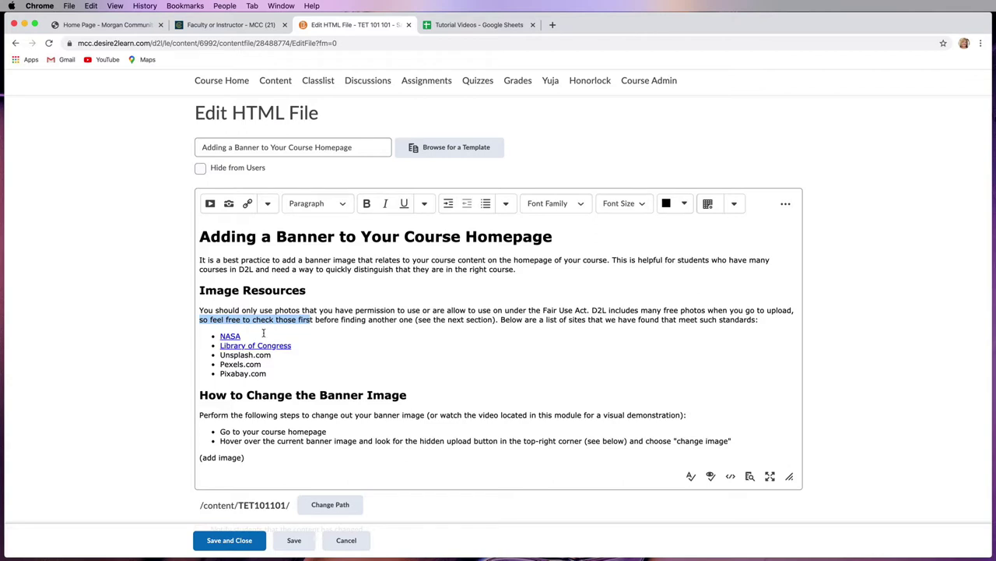
{"action": "left_click", "coordinate": [279, 318]}
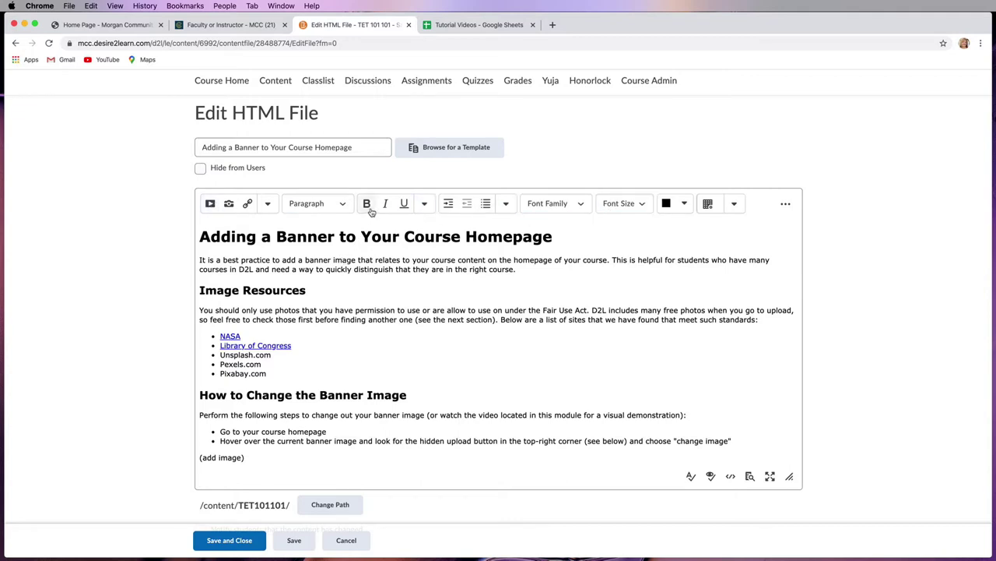
{"action": "left_click", "coordinate": [425, 206]}
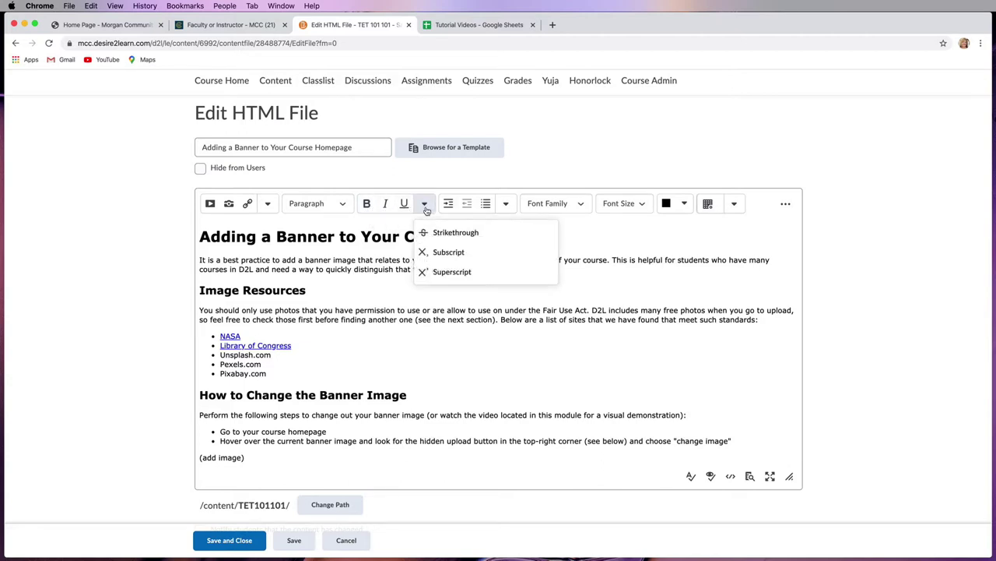
{"action": "left_click", "coordinate": [505, 203]}
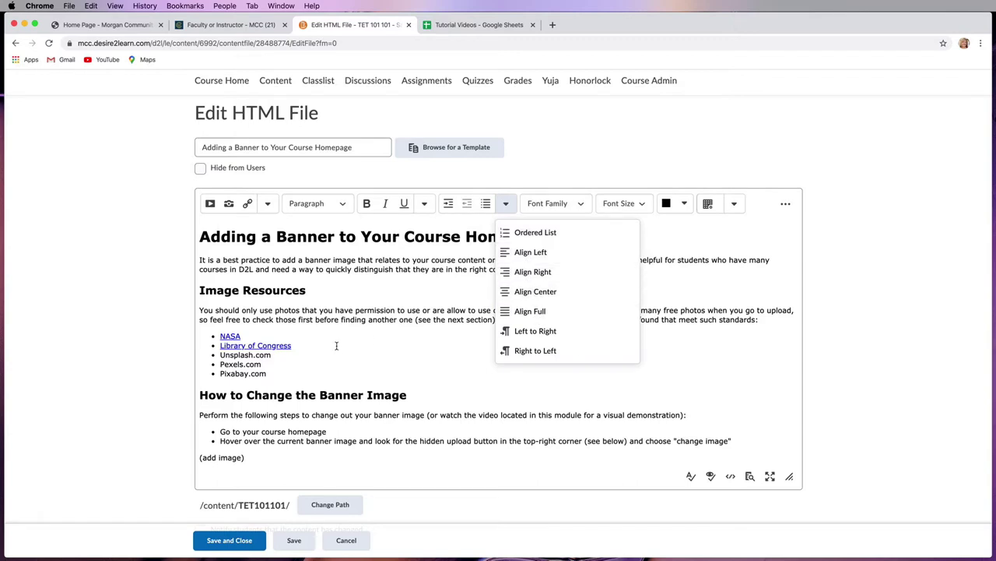
{"action": "left_click", "coordinate": [357, 315]}
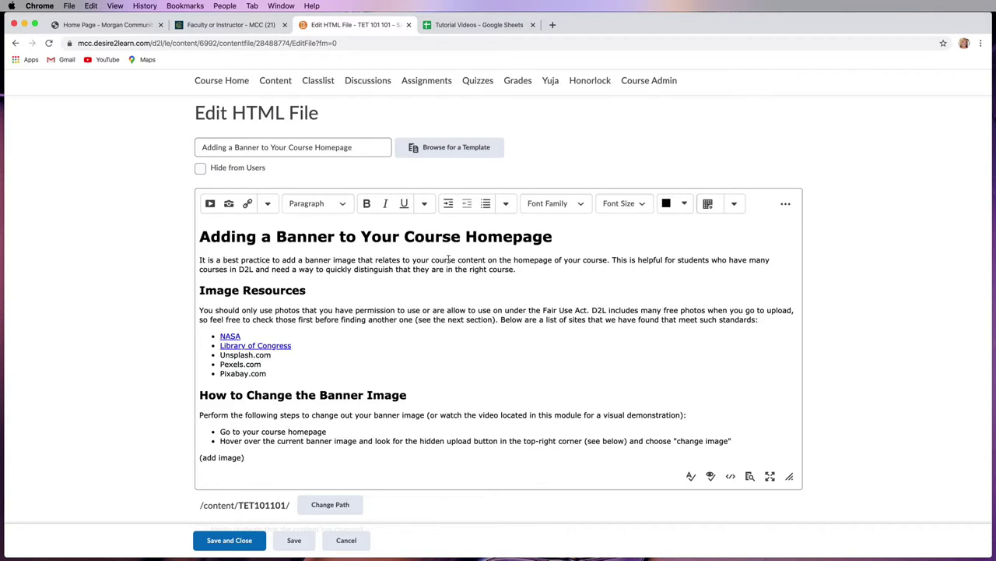
Bold the 'This is helpful…' sentence and italicise the words 'permission to use'
{"action": "left_click_drag", "start_coordinate": [614, 259], "coordinate": [519, 269]}
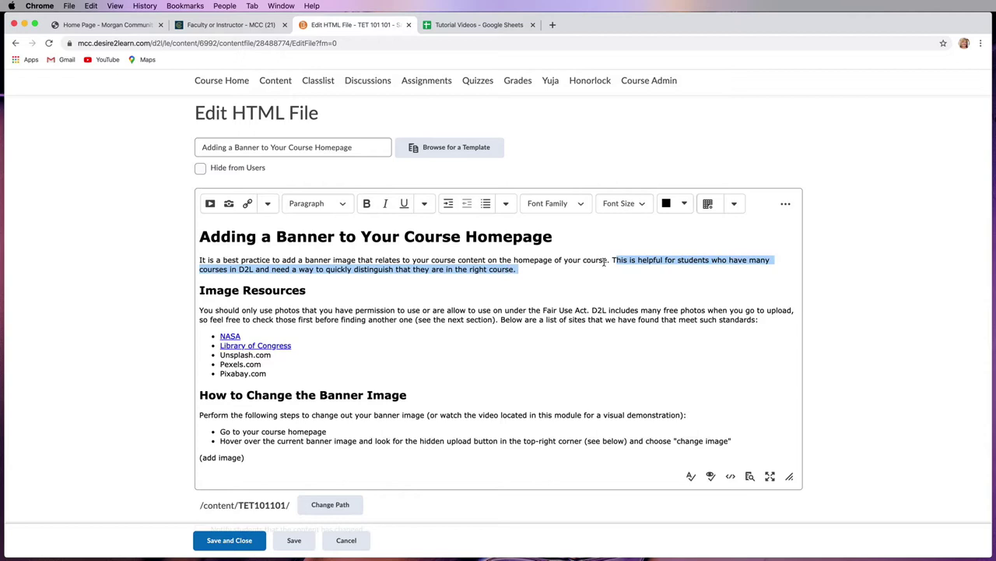
{"action": "left_click", "coordinate": [367, 203]}
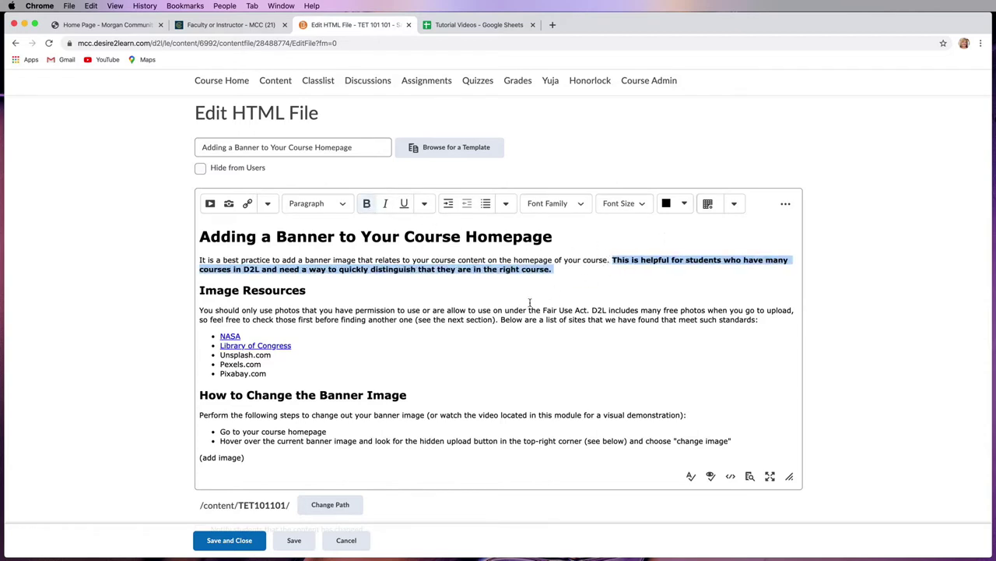
{"action": "left_click", "coordinate": [506, 310]}
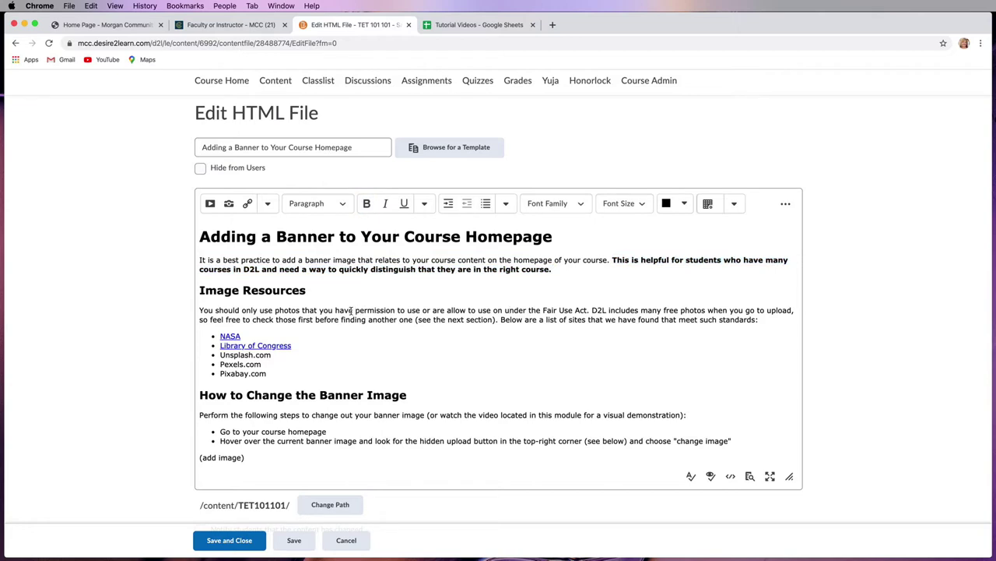
{"action": "left_click_drag", "start_coordinate": [356, 310], "coordinate": [421, 311]}
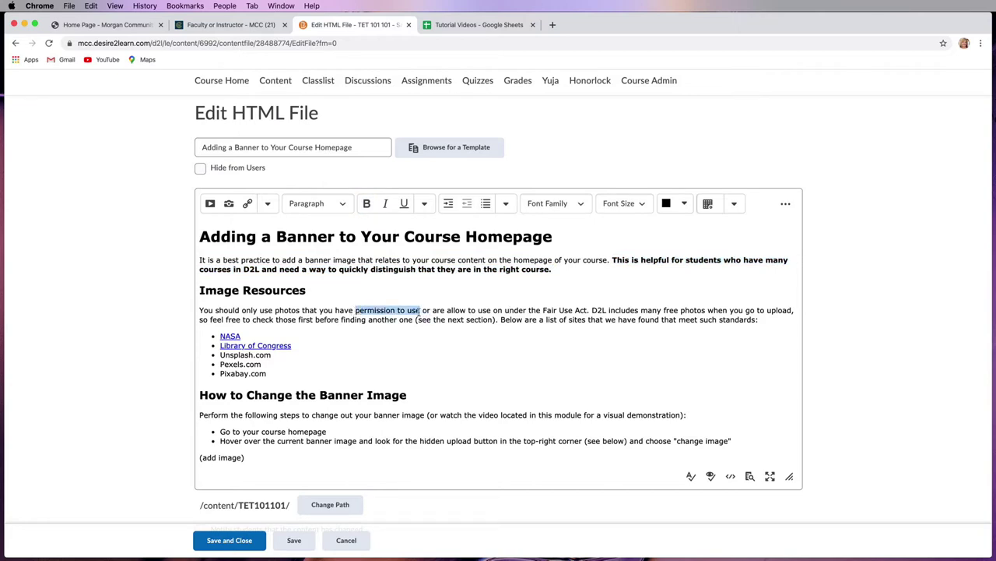
{"action": "left_click", "coordinate": [385, 204]}
{"action": "scroll", "coordinate": [526, 302], "scroll_direction": "up", "scroll_amount": 1}
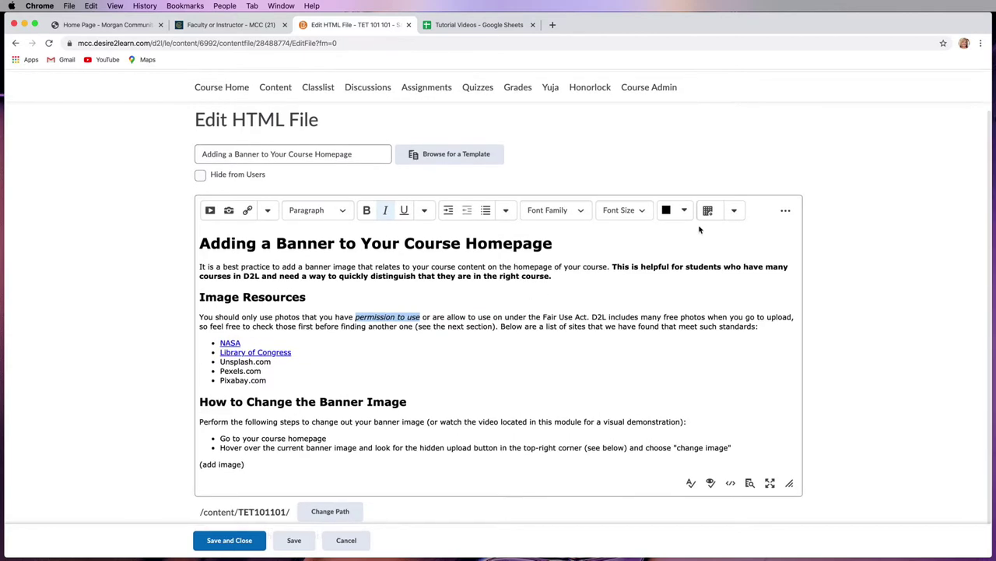
{"action": "left_click", "coordinate": [584, 210]}
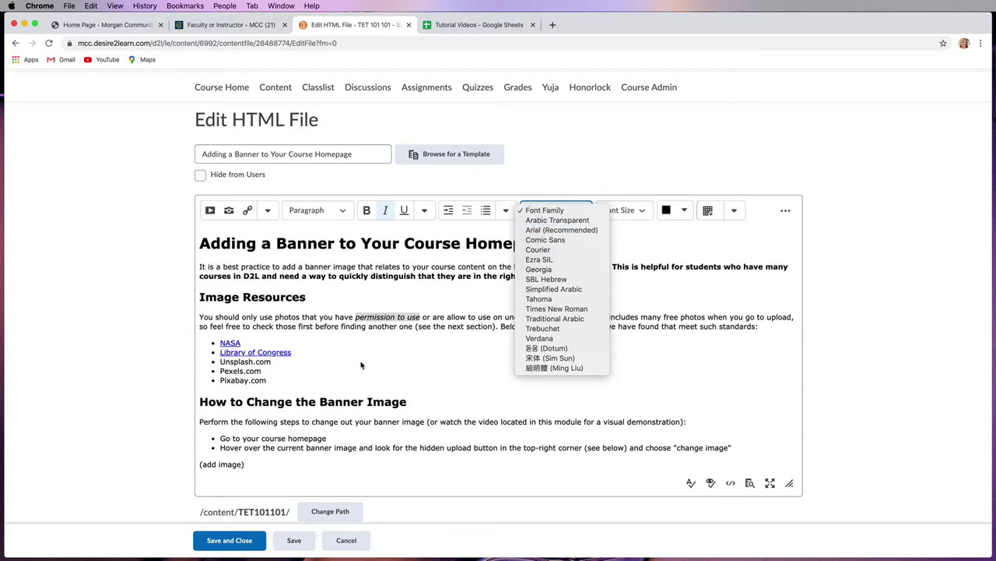
{"action": "left_click", "coordinate": [408, 342]}
{"action": "left_click", "coordinate": [646, 211]}
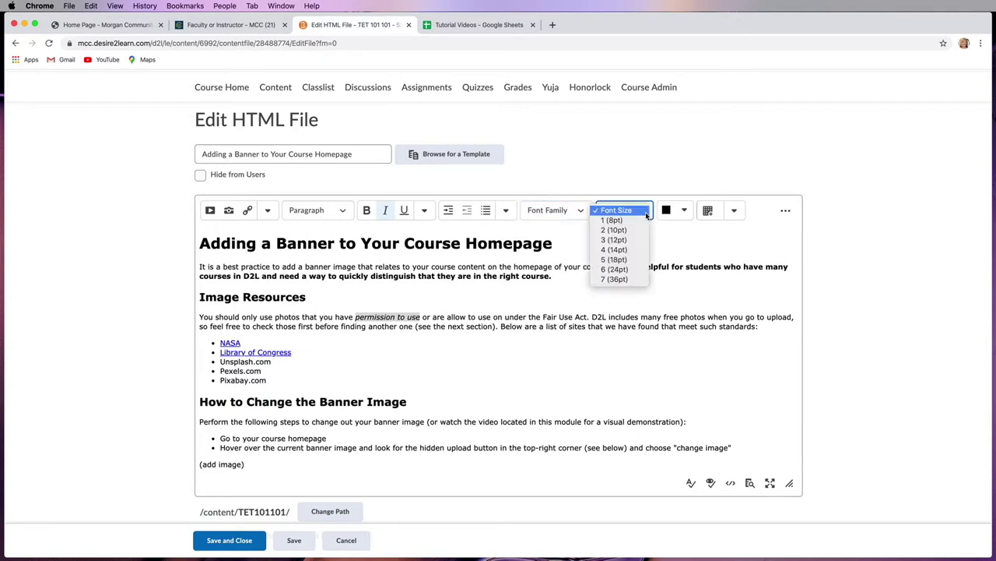
{"action": "left_click", "coordinate": [491, 316]}
{"action": "left_click_drag", "start_coordinate": [460, 317], "coordinate": [497, 448]}
{"action": "left_click", "coordinate": [475, 393]}
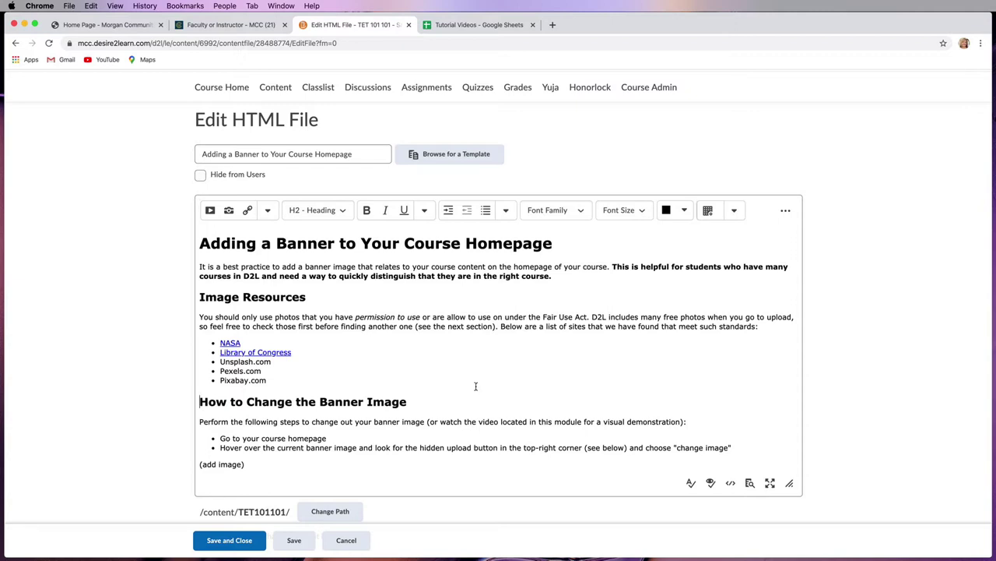
{"action": "left_click", "coordinate": [482, 328]}
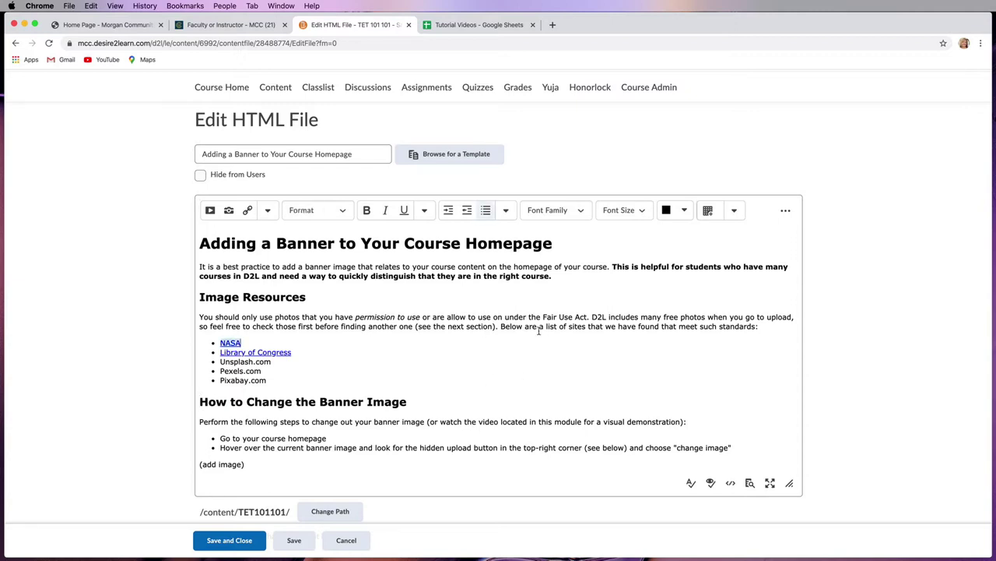
{"action": "left_click_drag", "start_coordinate": [760, 329], "coordinate": [191, 314]}
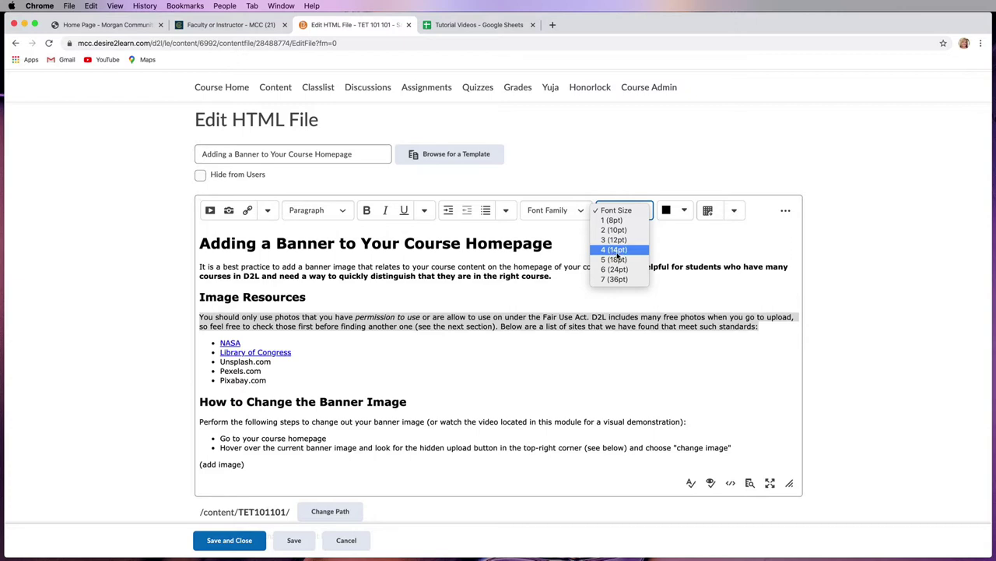
{"action": "left_click", "coordinate": [617, 325]}
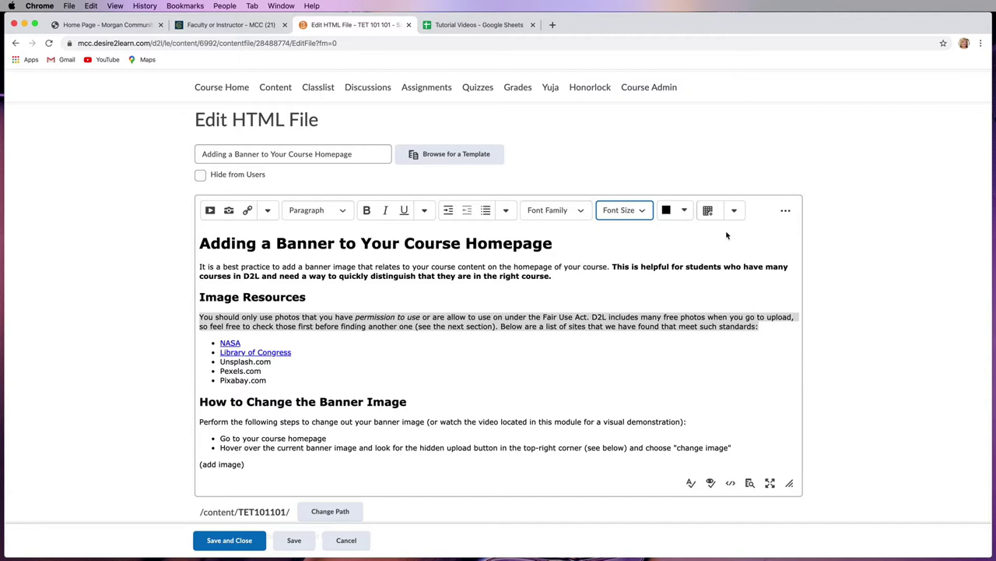
Preview the table options, then reveal the extra actions and check the equation and redo menus
{"action": "left_click", "coordinate": [733, 212]}
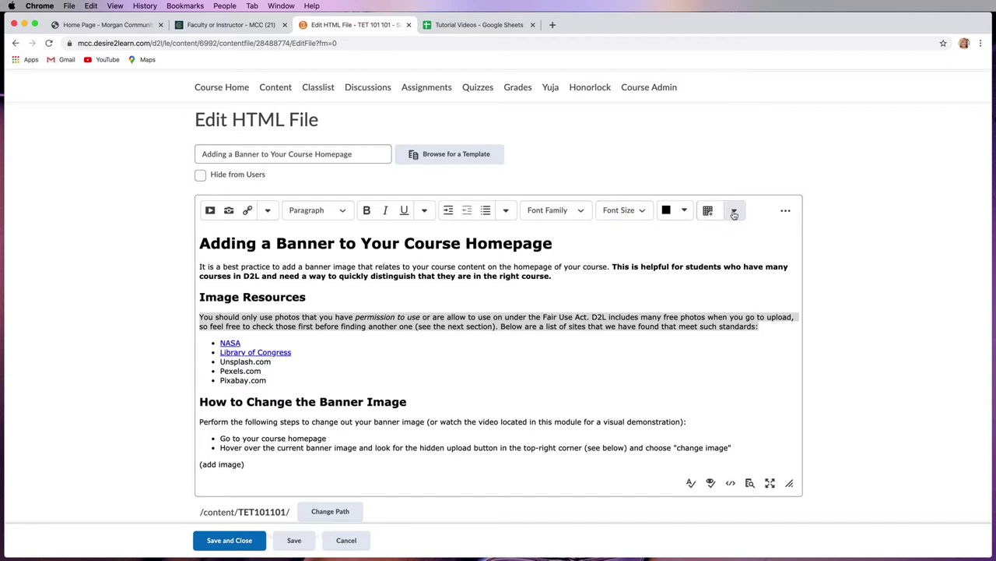
{"action": "left_click", "coordinate": [759, 336]}
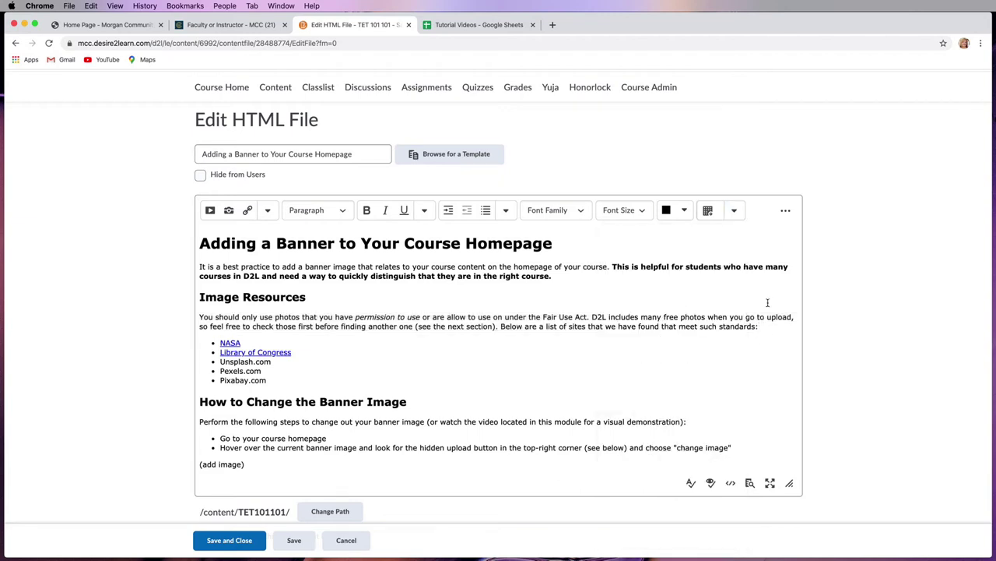
{"action": "left_click", "coordinate": [785, 212]}
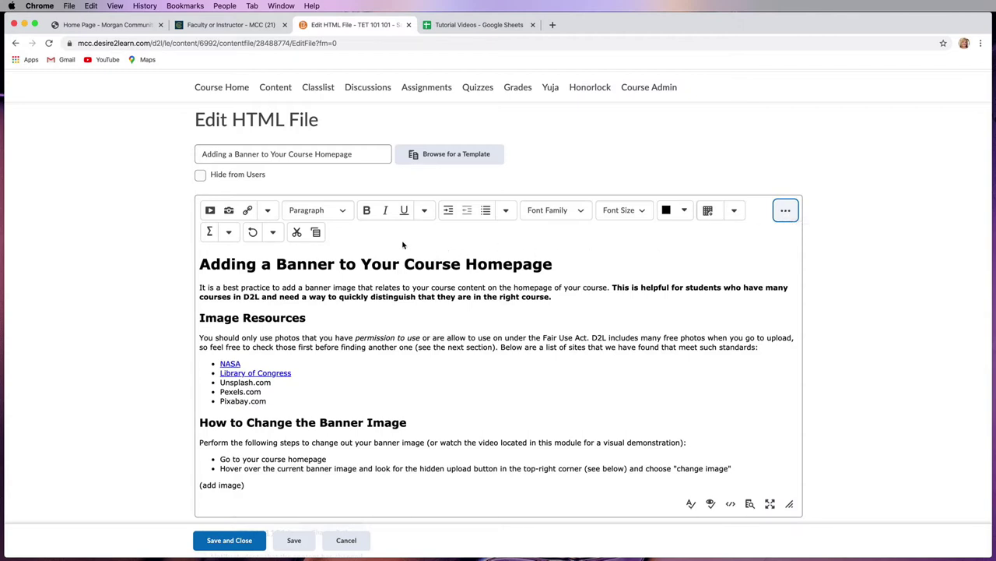
{"action": "left_click", "coordinate": [228, 234]}
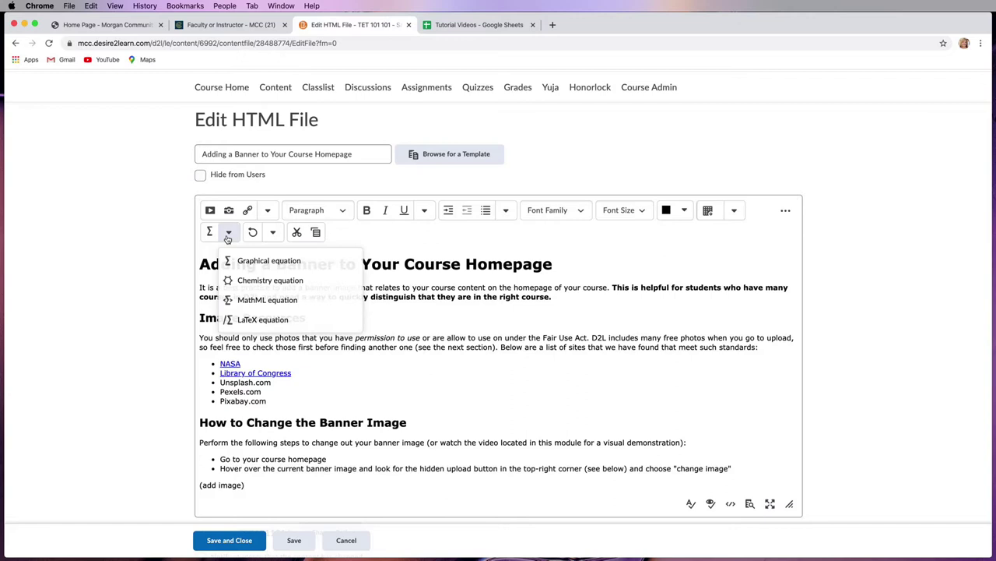
{"action": "left_click", "coordinate": [274, 235]}
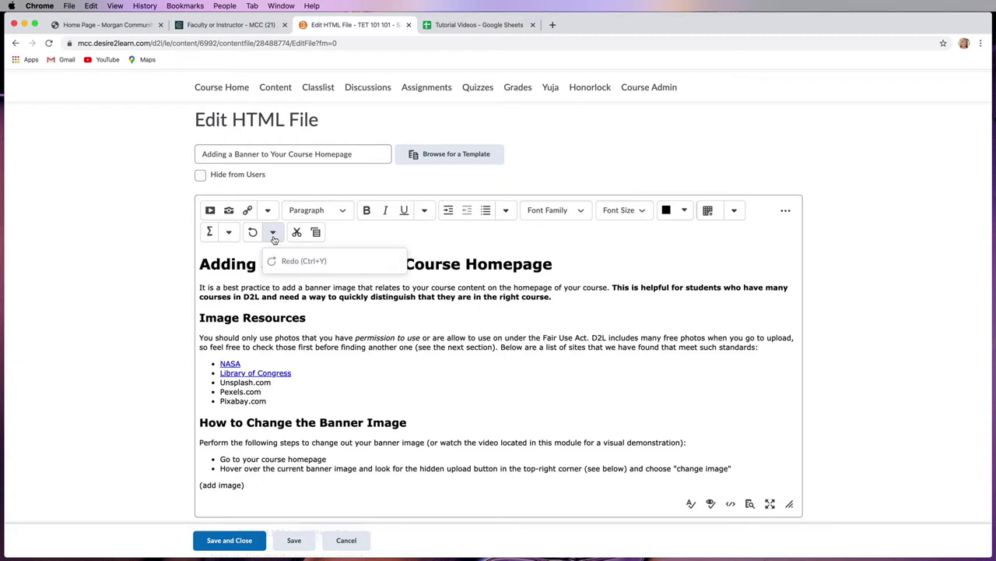
{"action": "left_click", "coordinate": [274, 238]}
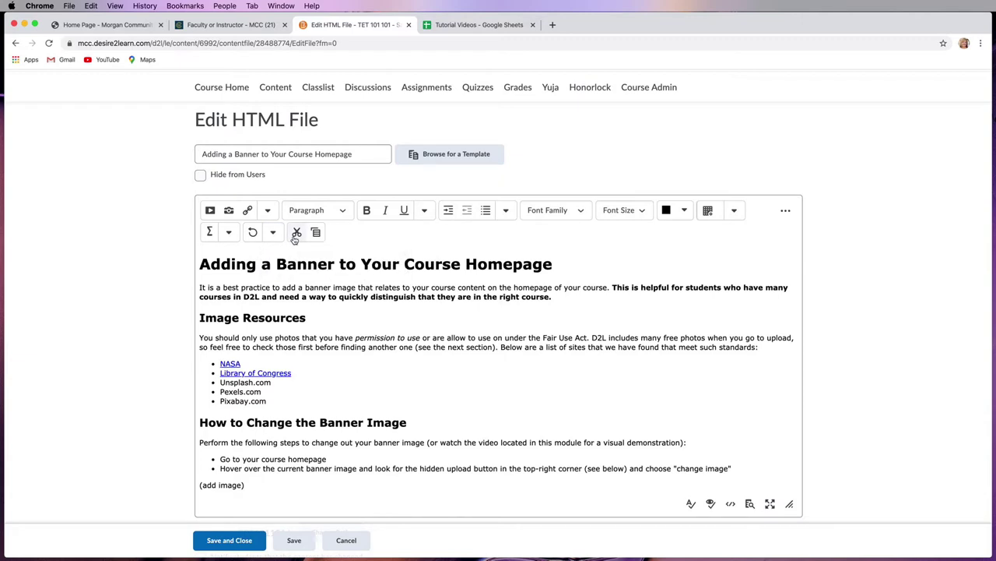
{"action": "left_click", "coordinate": [210, 211]}
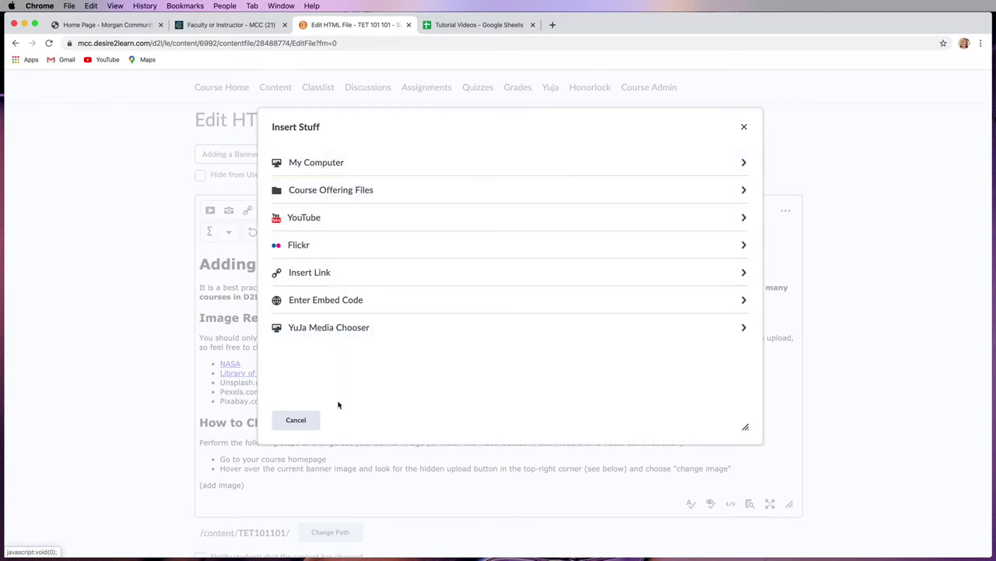
{"action": "left_click", "coordinate": [300, 425]}
{"action": "scroll", "coordinate": [288, 354], "scroll_direction": "down", "scroll_amount": 1}
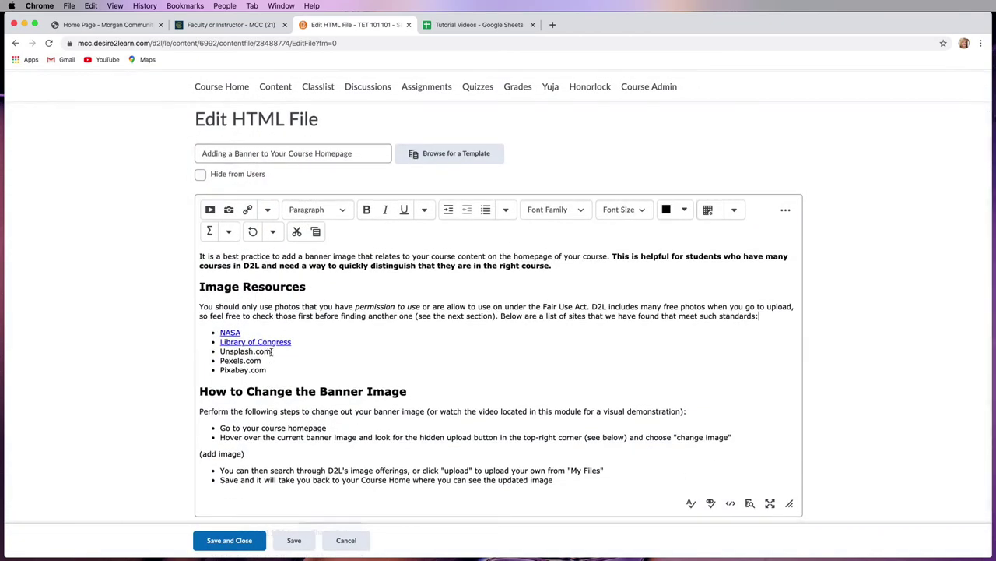
Select Unsplash.com, load unsplash.com in a new tab, copy its address, and return to the editor
{"action": "left_click_drag", "start_coordinate": [271, 351], "coordinate": [220, 351]}
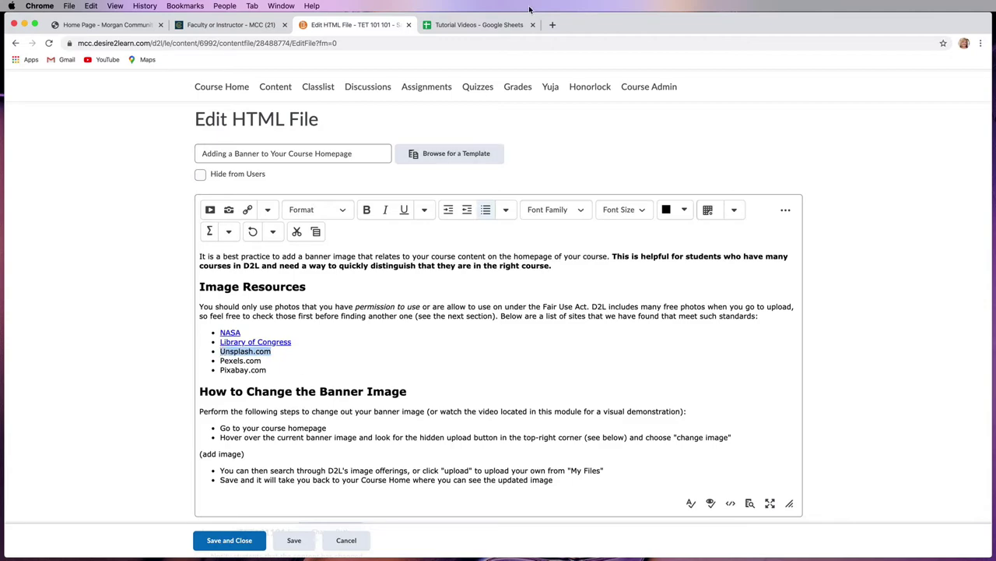
{"action": "left_click", "coordinate": [552, 24]}
{"action": "type", "text": "un"}
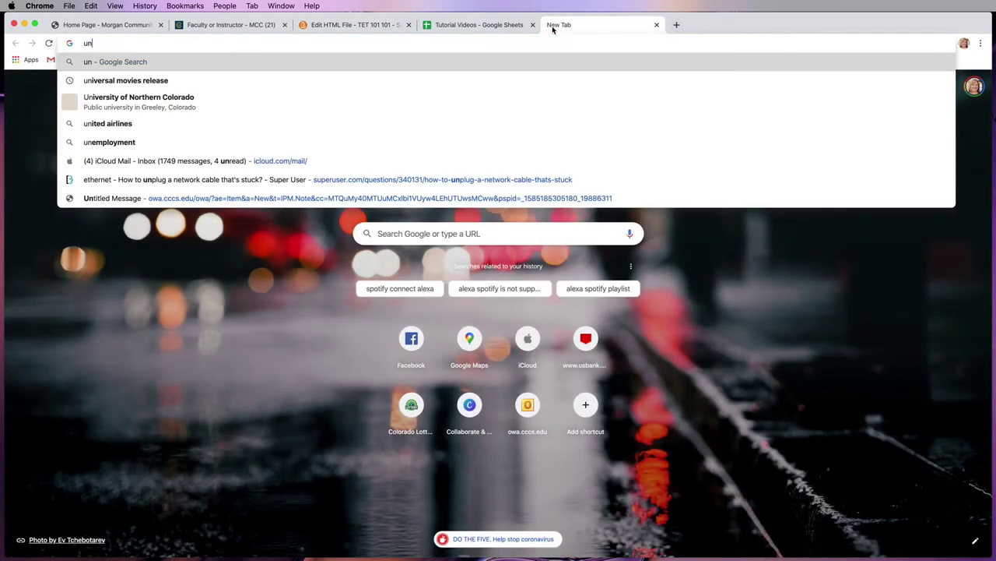
{"action": "type", "text": "splash.com"}
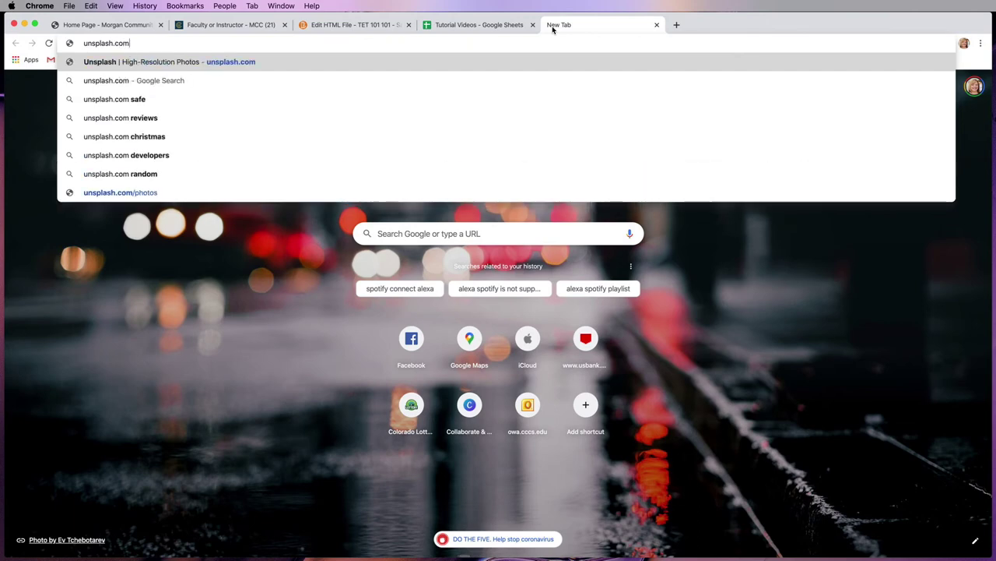
{"action": "key", "text": "Return"}
{"action": "right_click", "coordinate": [109, 43]}
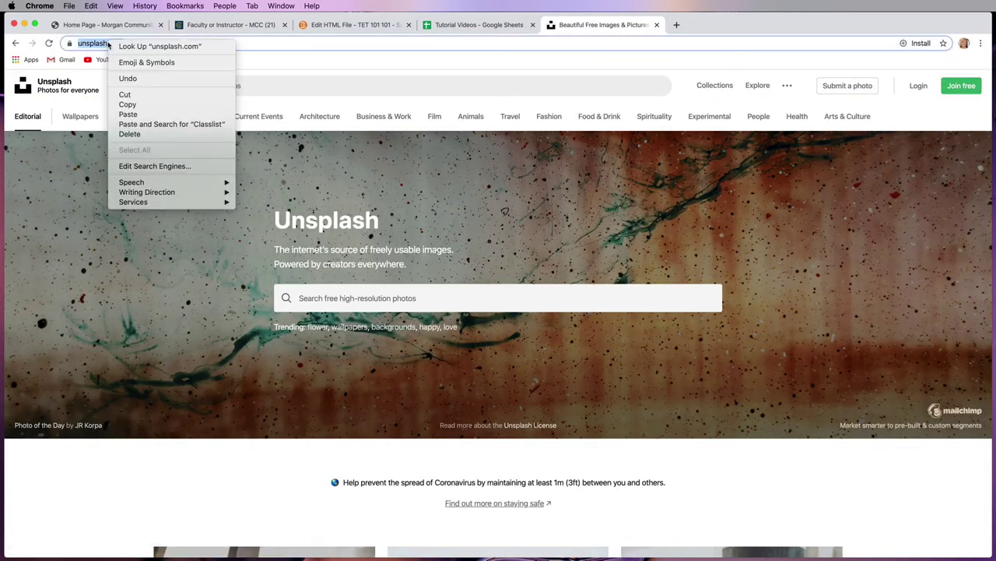
{"action": "left_click", "coordinate": [136, 101]}
{"action": "left_click", "coordinate": [354, 25]}
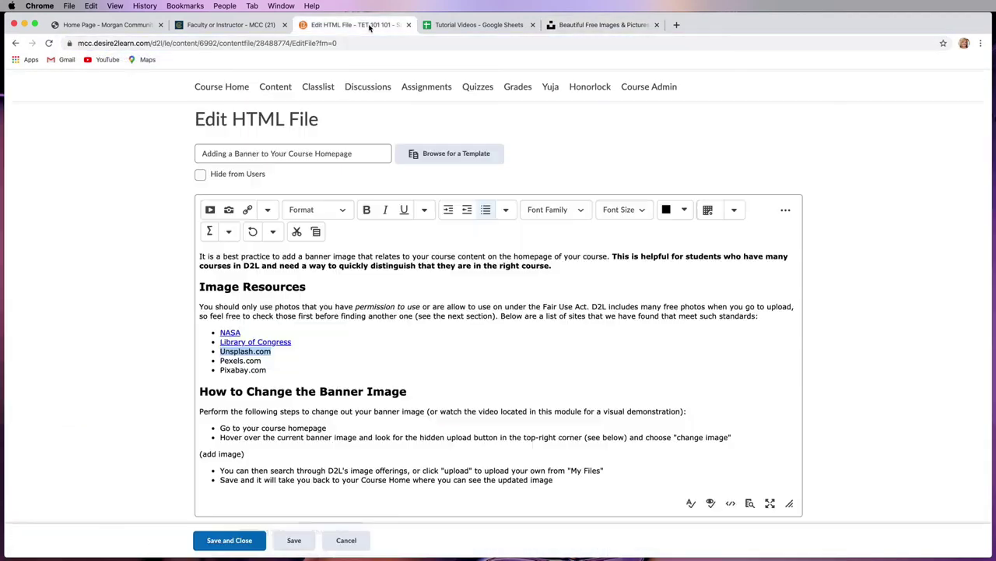
{"action": "left_click", "coordinate": [248, 210]}
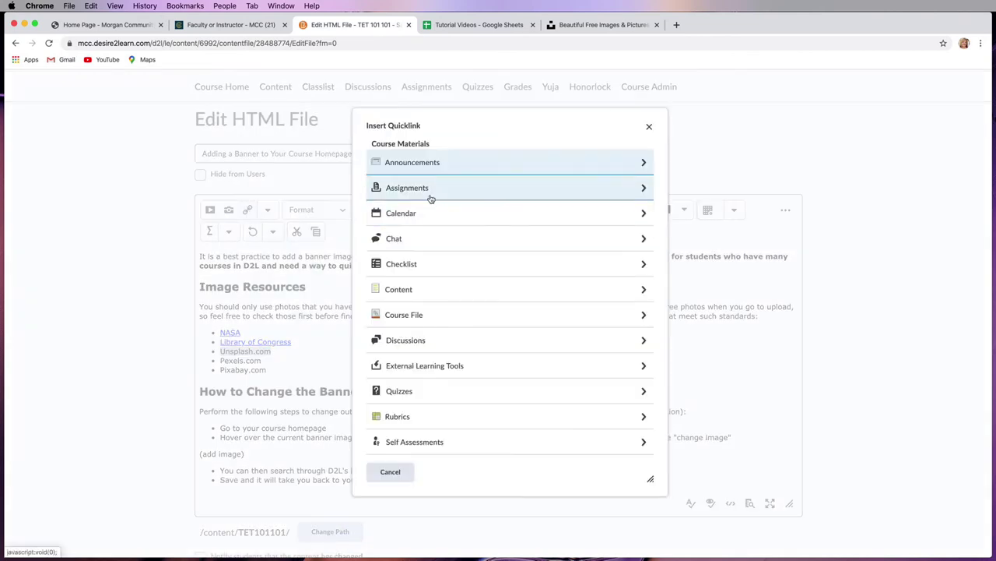
{"action": "scroll", "coordinate": [415, 385], "scroll_direction": "down", "scroll_amount": 3}
{"action": "left_click", "coordinate": [407, 436]}
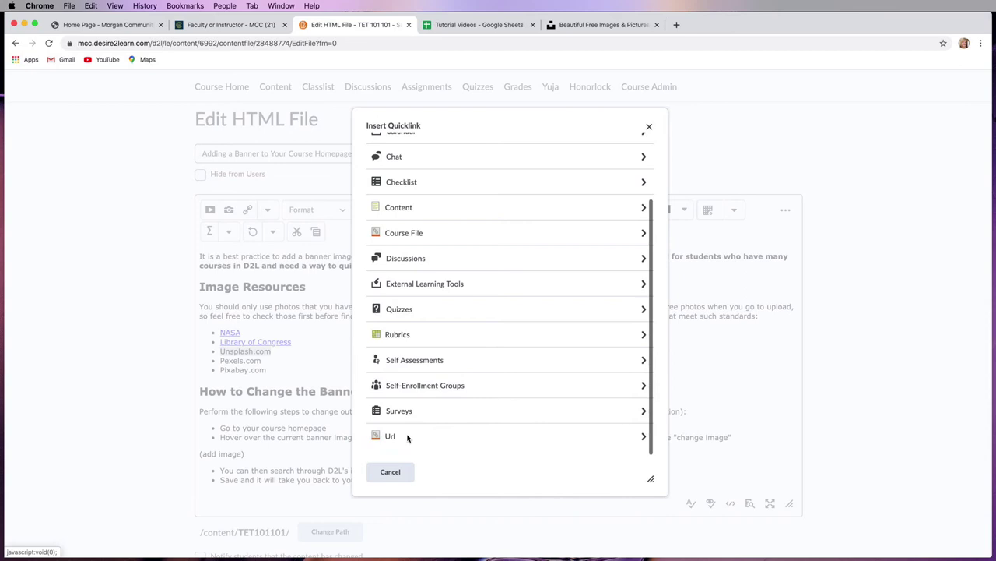
{"action": "left_click", "coordinate": [403, 188]}
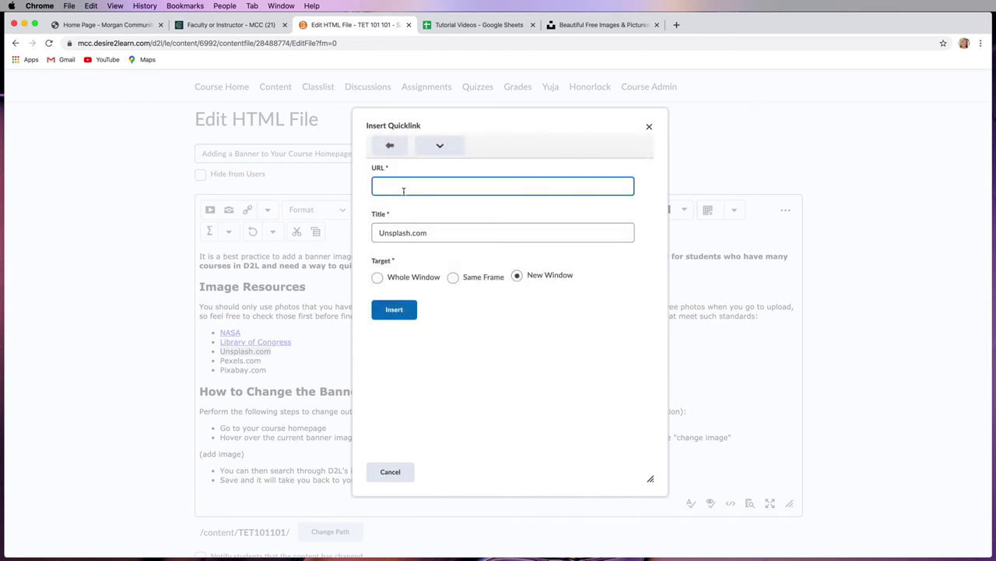
{"action": "key", "text": "super+v"}
{"action": "left_click", "coordinate": [414, 232]}
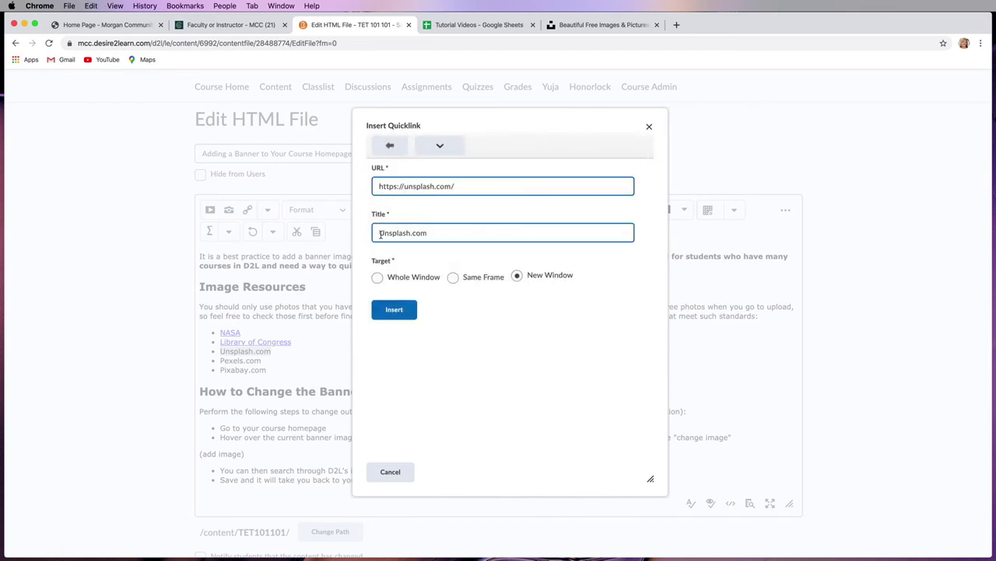
{"action": "left_click_drag", "start_coordinate": [381, 235], "coordinate": [472, 235]}
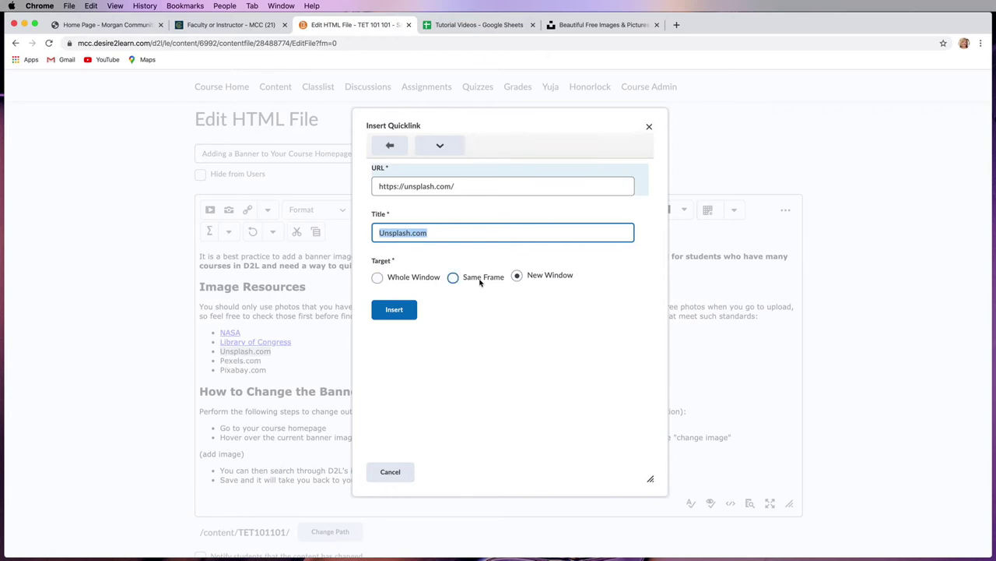
{"action": "left_click", "coordinate": [395, 311]}
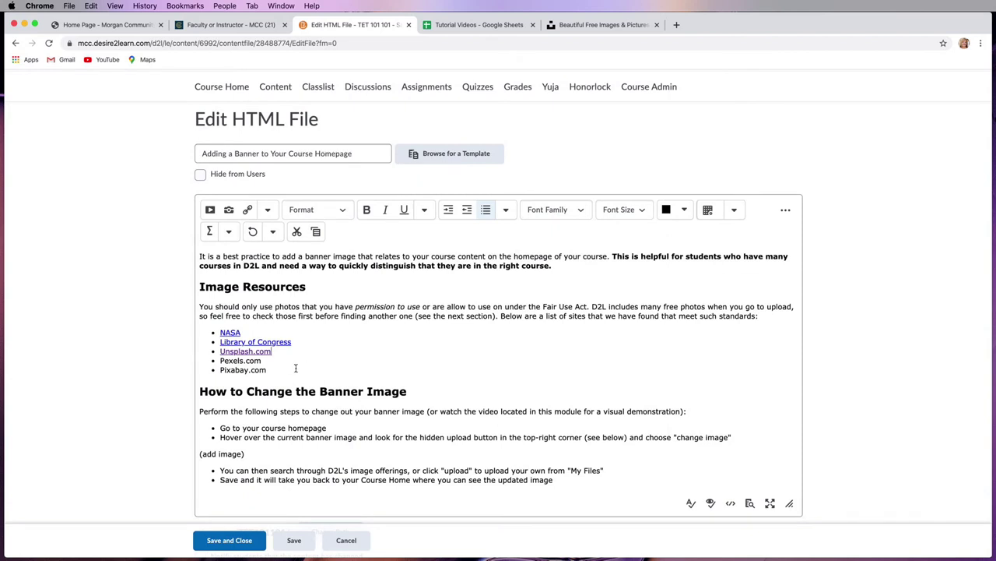
Narrow the browser window to reveal banner-upload-button.png on the desktop
{"action": "scroll", "coordinate": [319, 381], "scroll_direction": "down", "scroll_amount": 2}
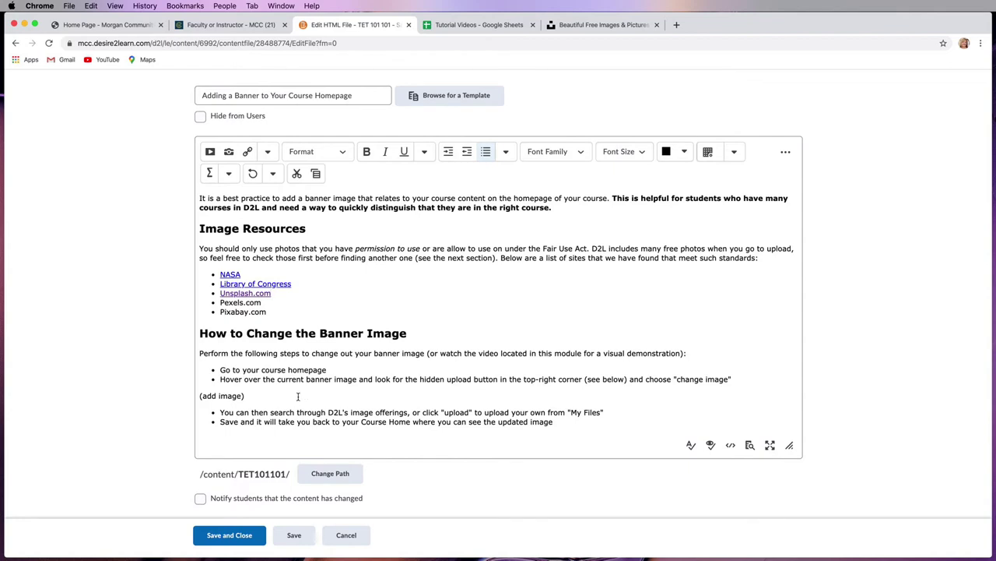
{"action": "left_click_drag", "start_coordinate": [992, 352], "coordinate": [888, 349]}
{"action": "left_click", "coordinate": [938, 317]}
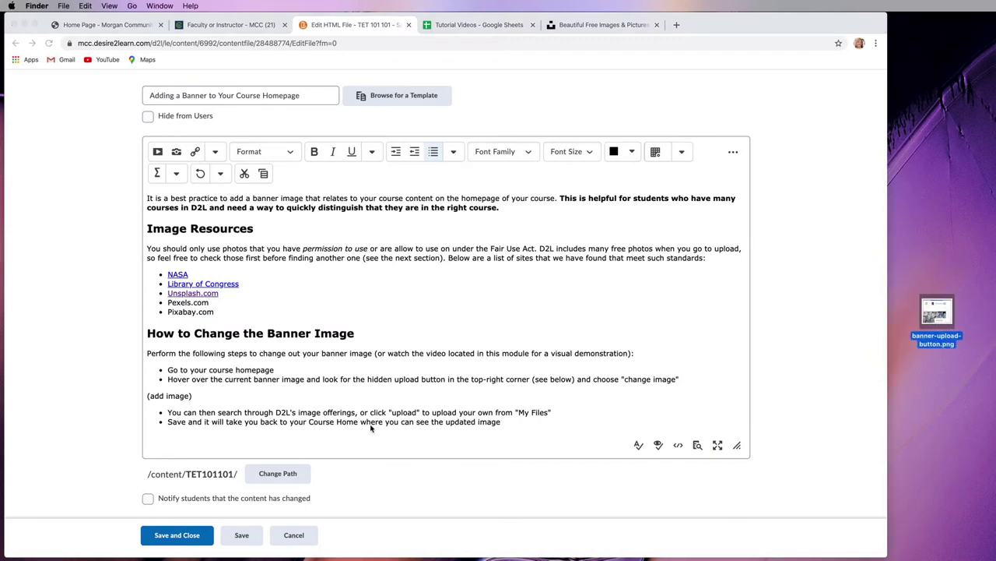
{"action": "left_click", "coordinate": [261, 397]}
Delete the '(add image)' placeholder and start inserting an image in its place
{"action": "left_click_drag", "start_coordinate": [198, 397], "coordinate": [148, 397]}
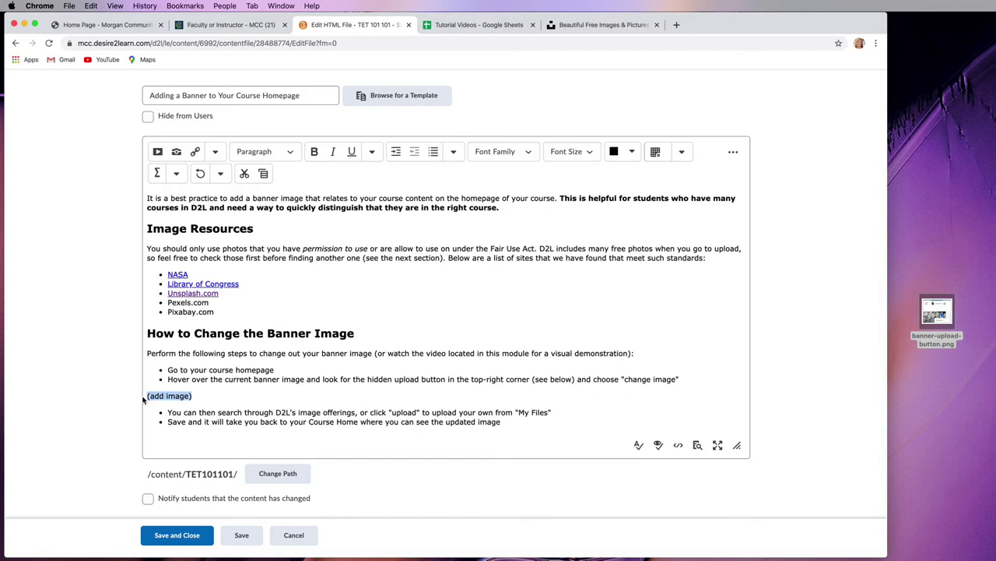
{"action": "key", "text": "BackSpace"}
{"action": "scroll", "coordinate": [226, 271], "scroll_direction": "up", "scroll_amount": 1}
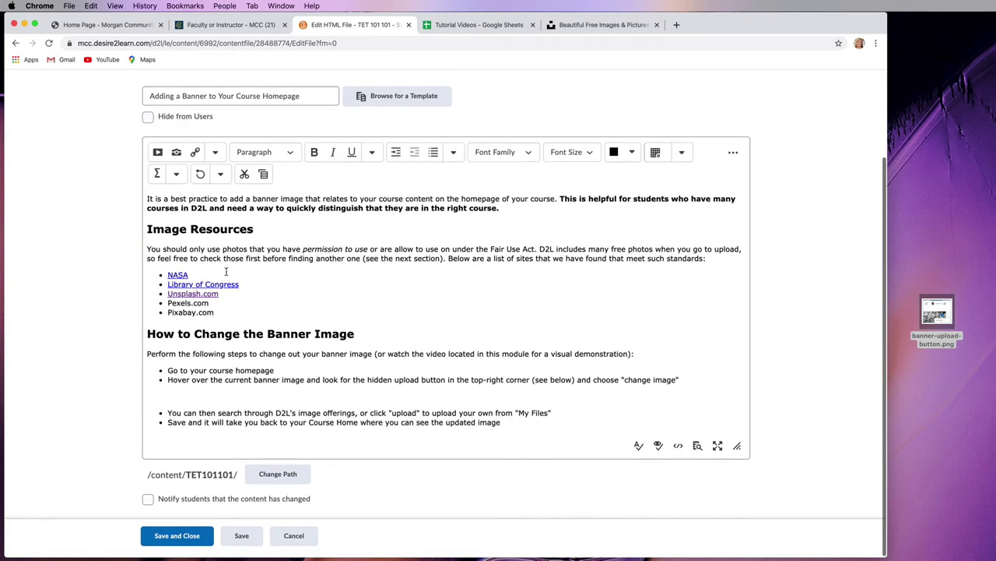
{"action": "left_click", "coordinate": [177, 153]}
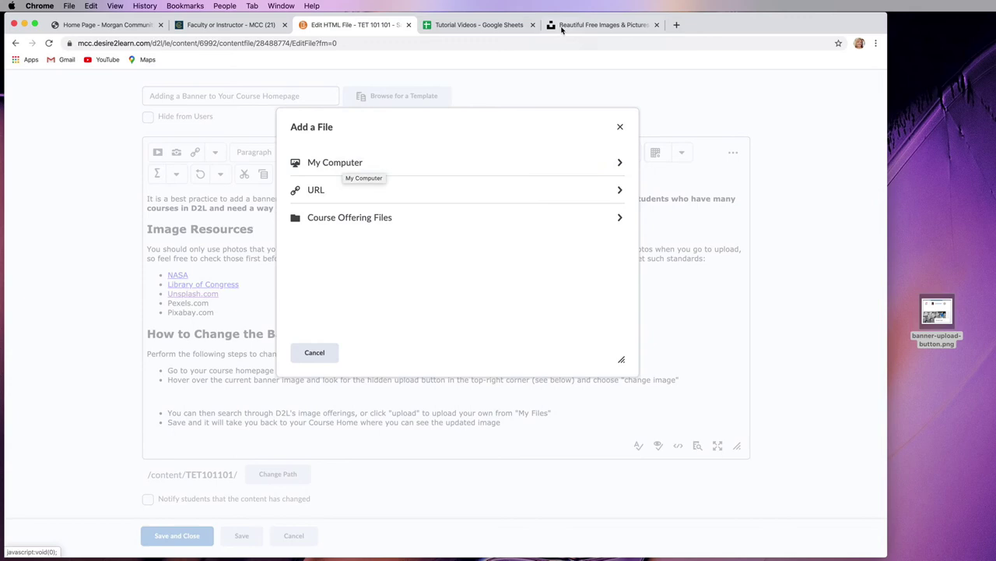
Bring up the share link for Unsplash's McDonald's sign photo in Current Events, then return to the editor
{"action": "left_click", "coordinate": [591, 27]}
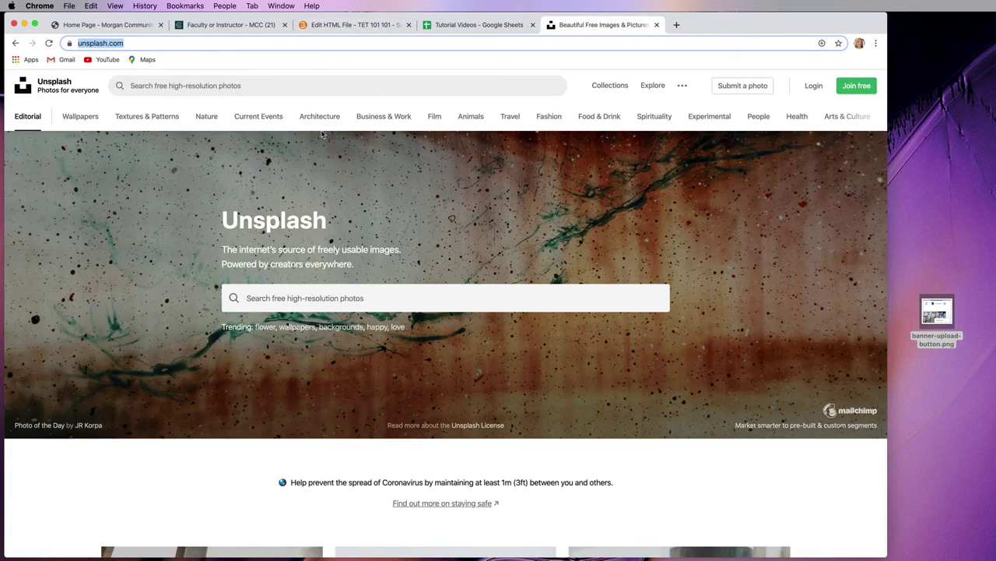
{"action": "left_click", "coordinate": [248, 117]}
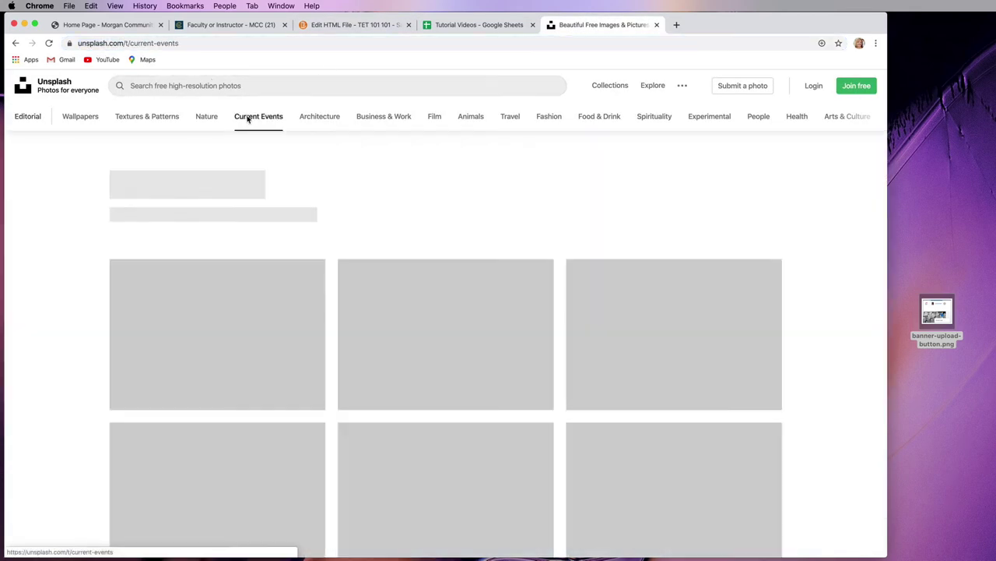
{"action": "left_click", "coordinate": [420, 320]}
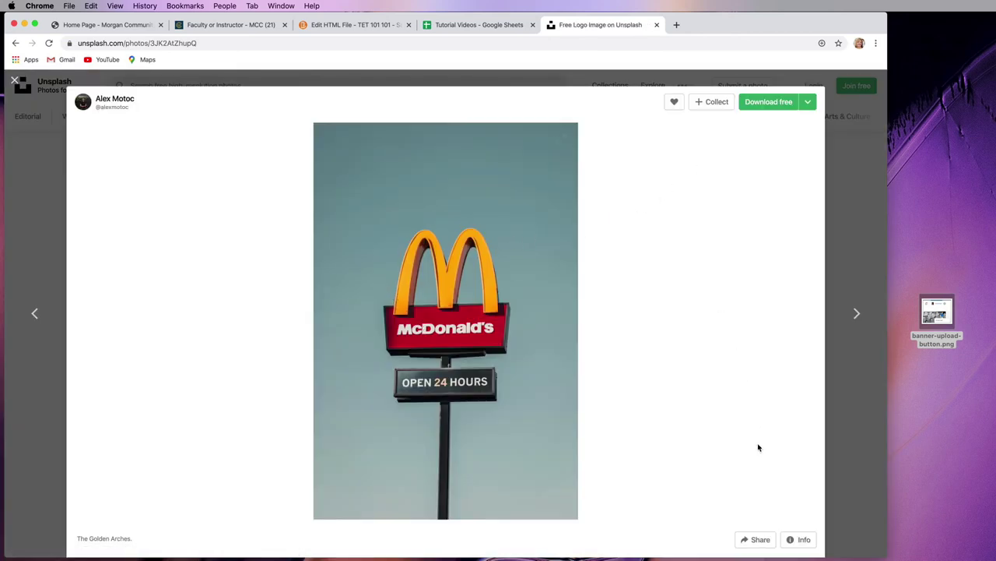
{"action": "left_click", "coordinate": [755, 538]}
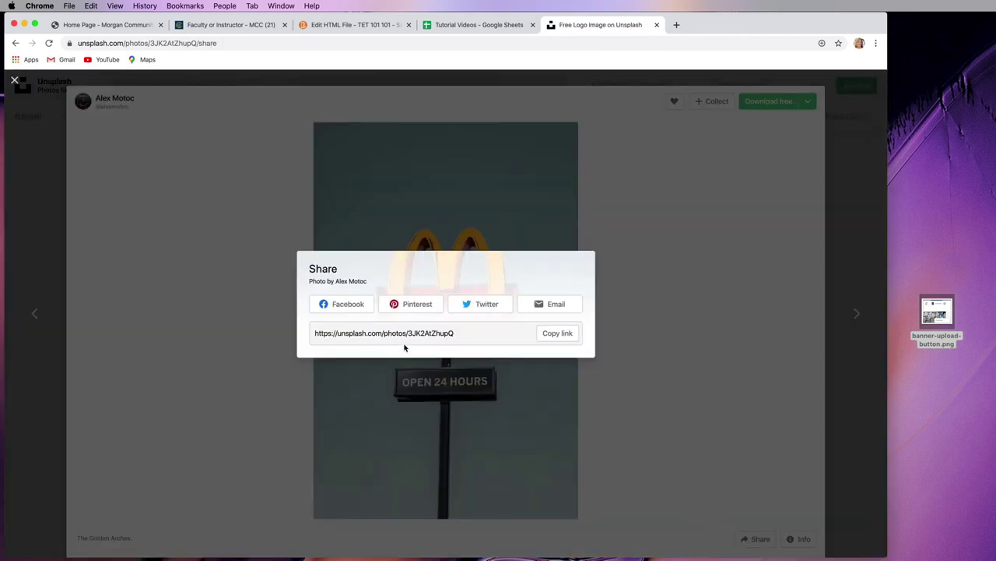
{"action": "left_click", "coordinate": [383, 333]}
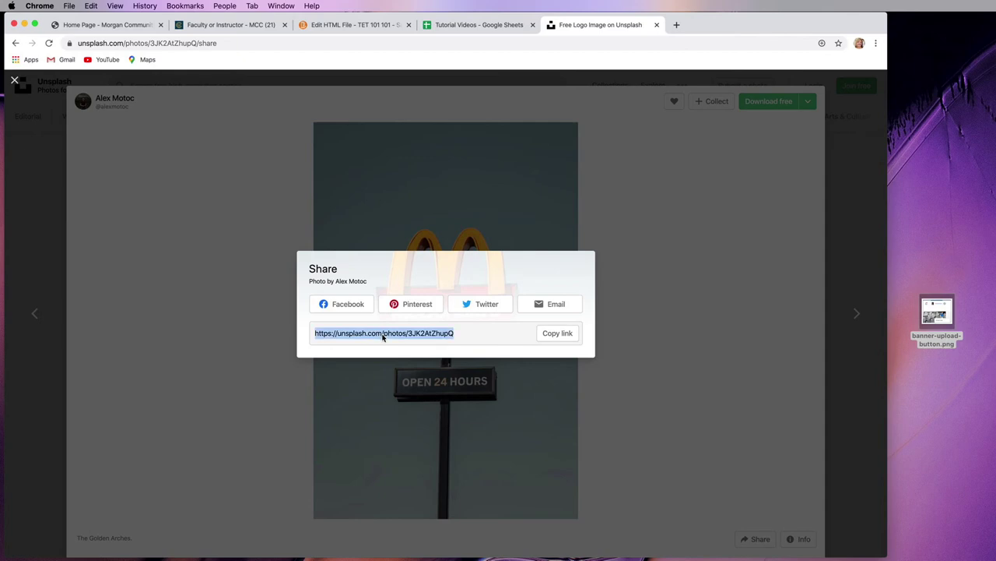
{"action": "left_click", "coordinate": [45, 286]}
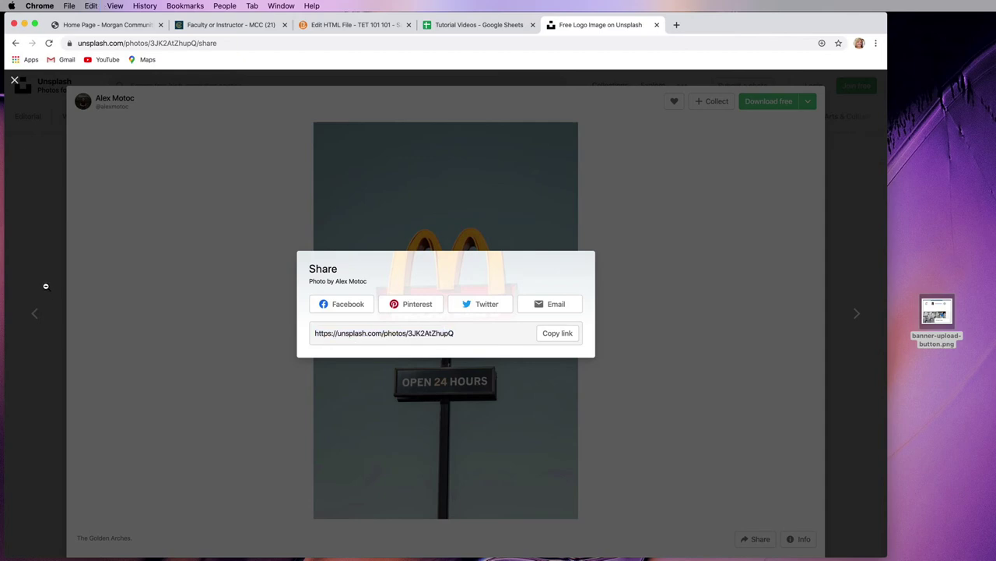
{"action": "left_click", "coordinate": [46, 286]}
{"action": "left_click", "coordinate": [352, 24]}
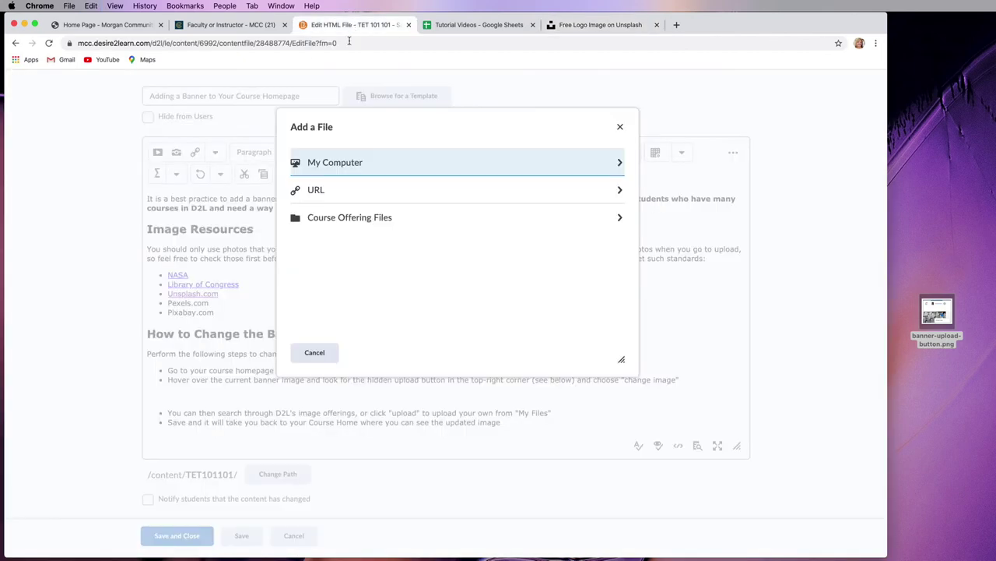
Upload banner-upload-button.png from My Computer into the Unit 1 folder and add it
{"action": "left_click", "coordinate": [339, 193]}
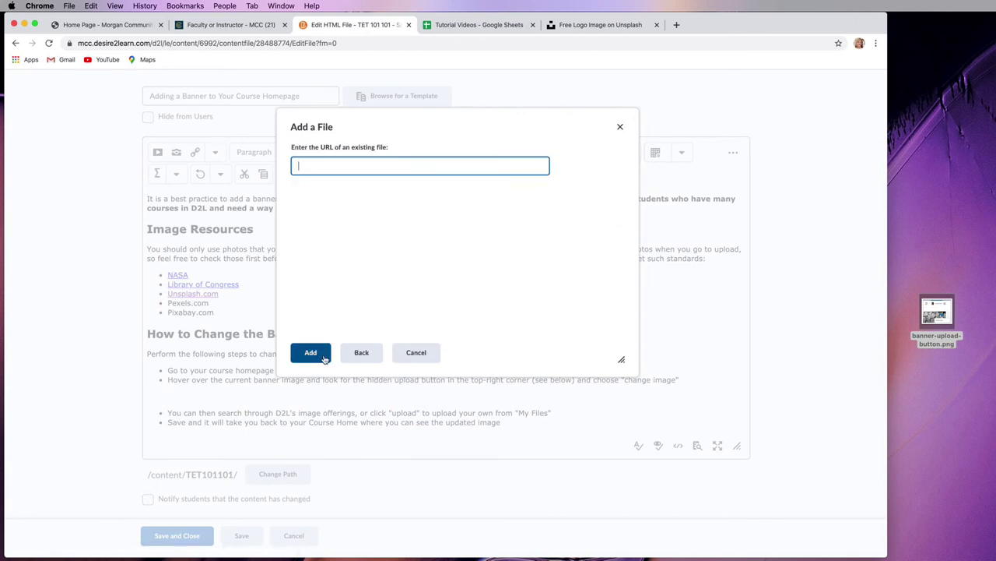
{"action": "left_click", "coordinate": [354, 353]}
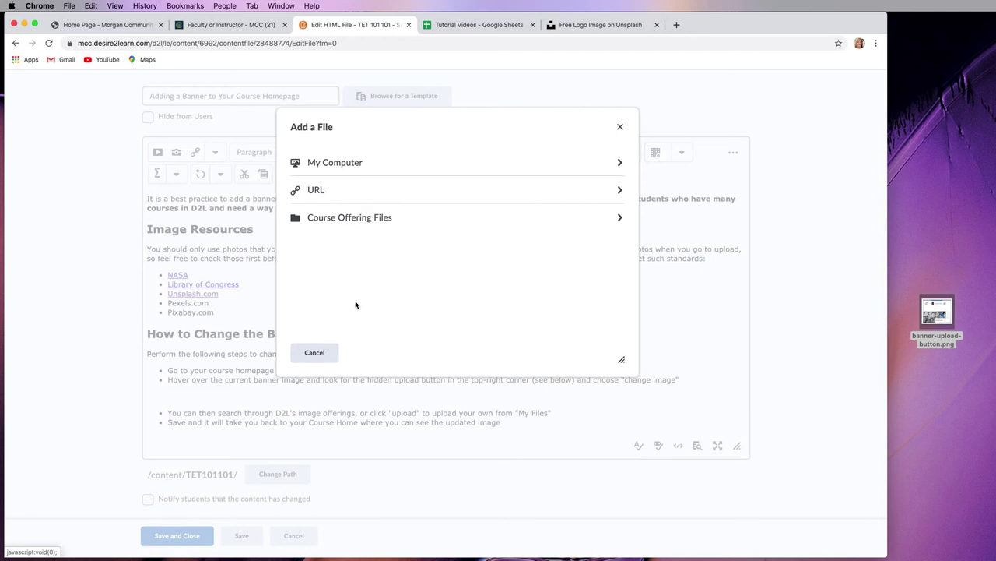
{"action": "left_click", "coordinate": [346, 164]}
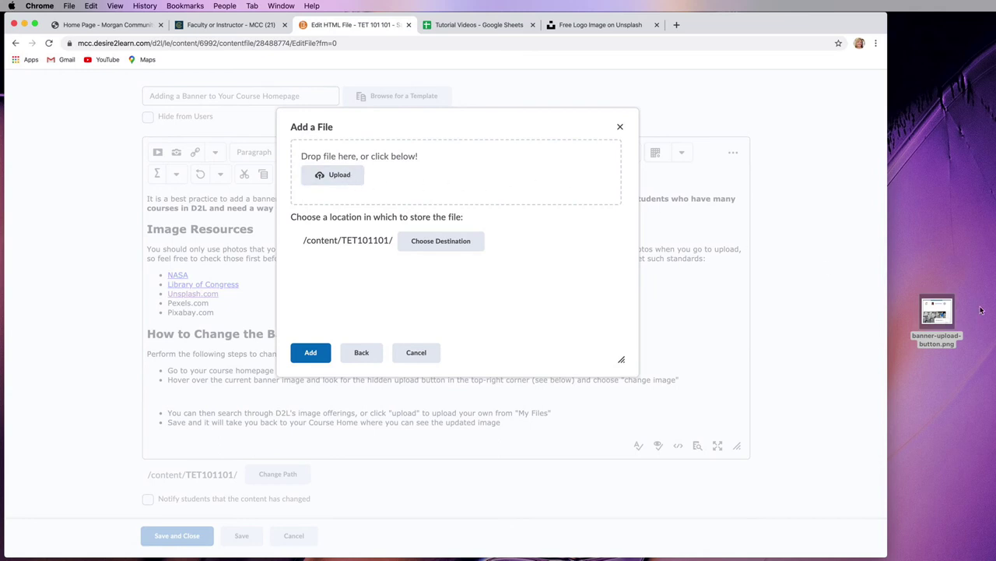
{"action": "left_click_drag", "start_coordinate": [942, 316], "coordinate": [523, 176]}
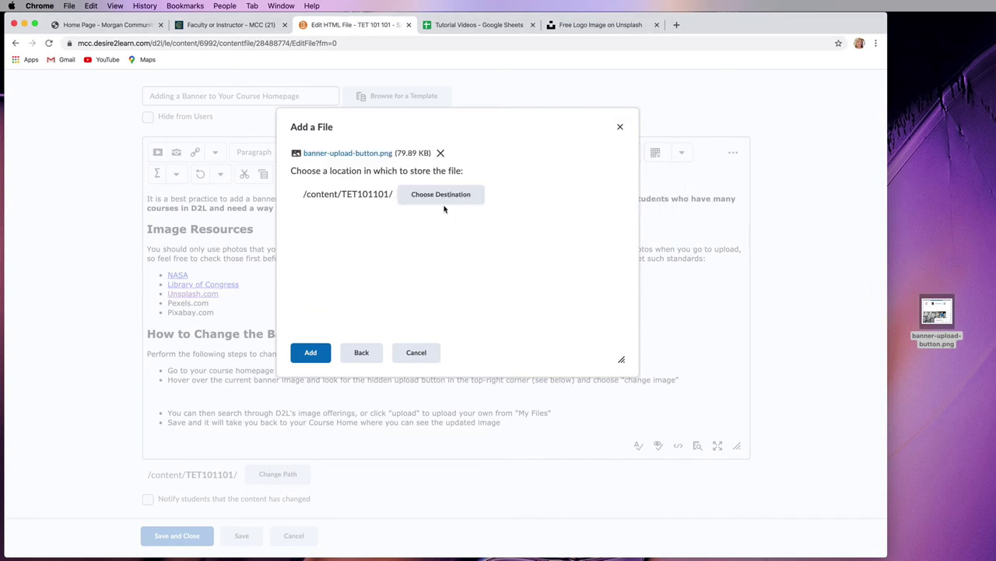
{"action": "left_click", "coordinate": [442, 195]}
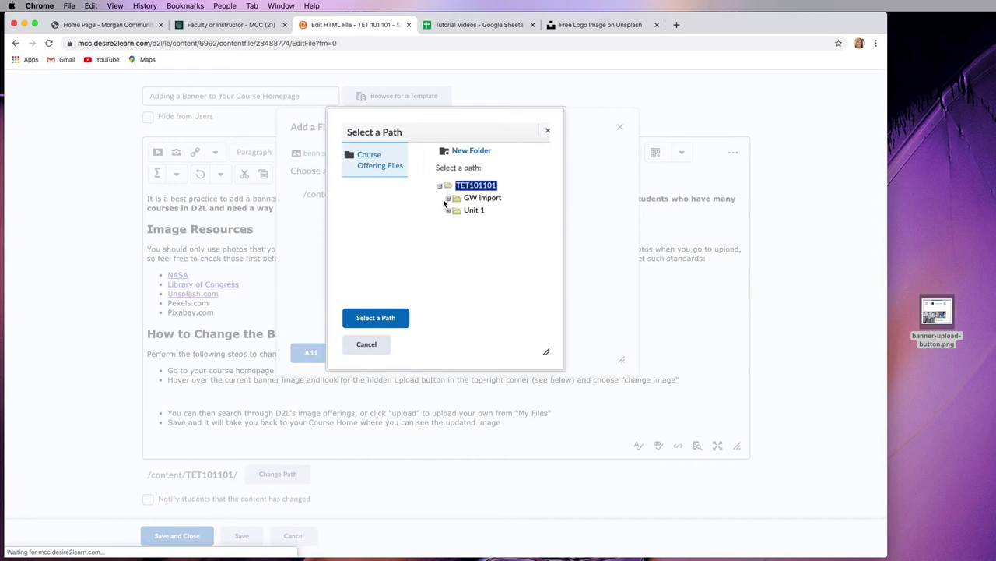
{"action": "left_click", "coordinate": [475, 211]}
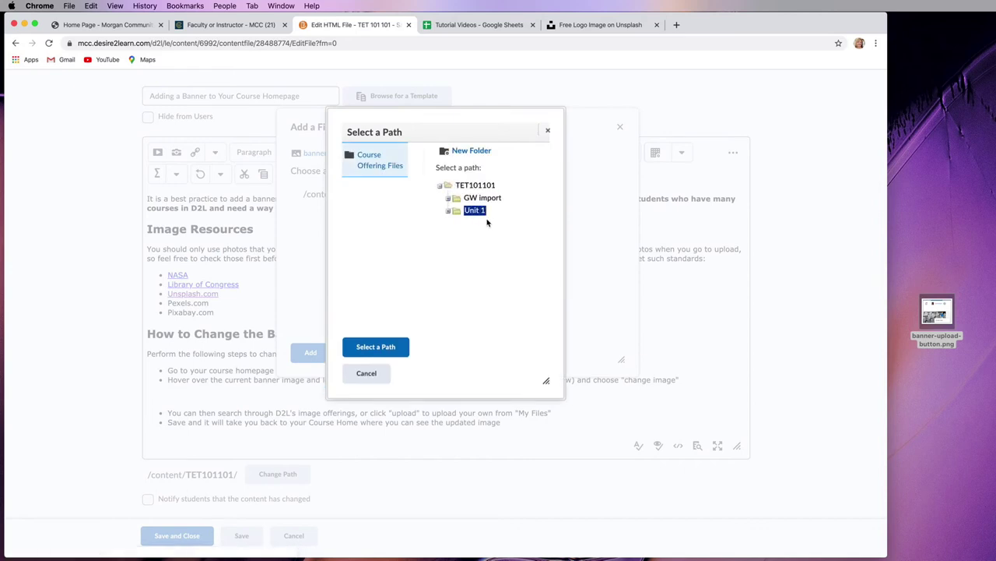
{"action": "left_click", "coordinate": [389, 347]}
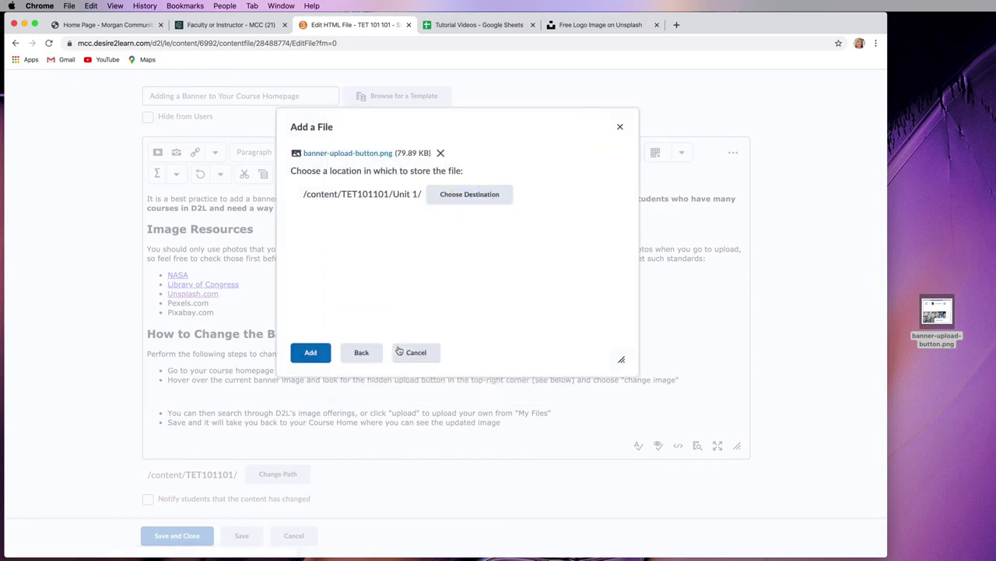
{"action": "left_click", "coordinate": [312, 356]}
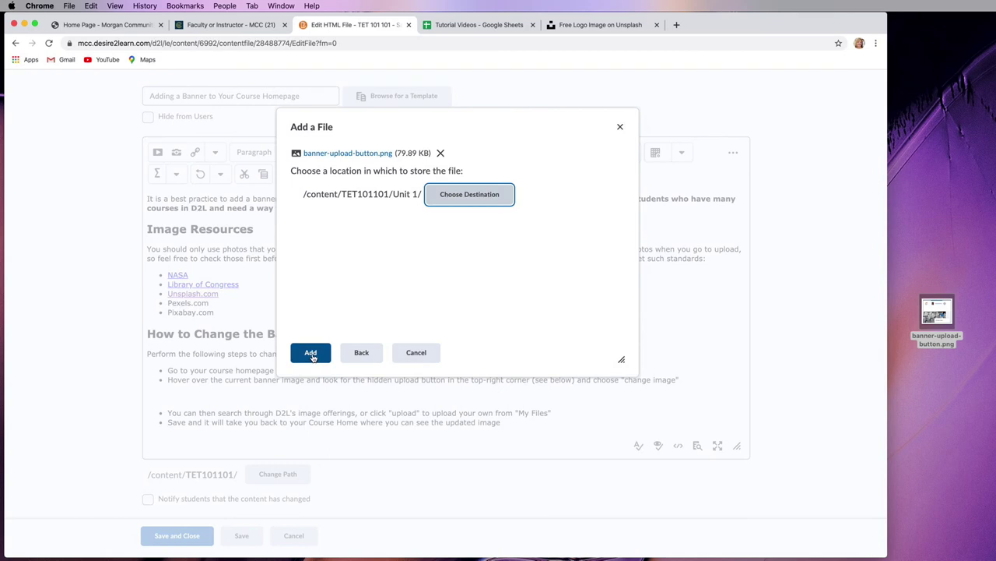
Enter the alt text 'upload button to change the banner image' and insert the screenshot
{"action": "left_click", "coordinate": [425, 242]}
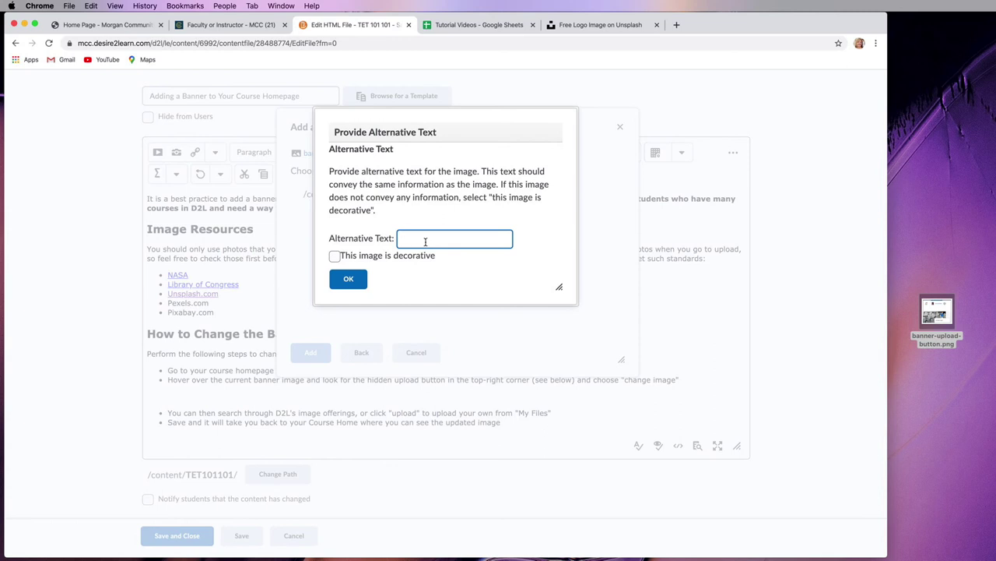
{"action": "type", "text": "upload button to ch"}
{"action": "type", "text": "ange the banner ima"}
{"action": "type", "text": "ge"}
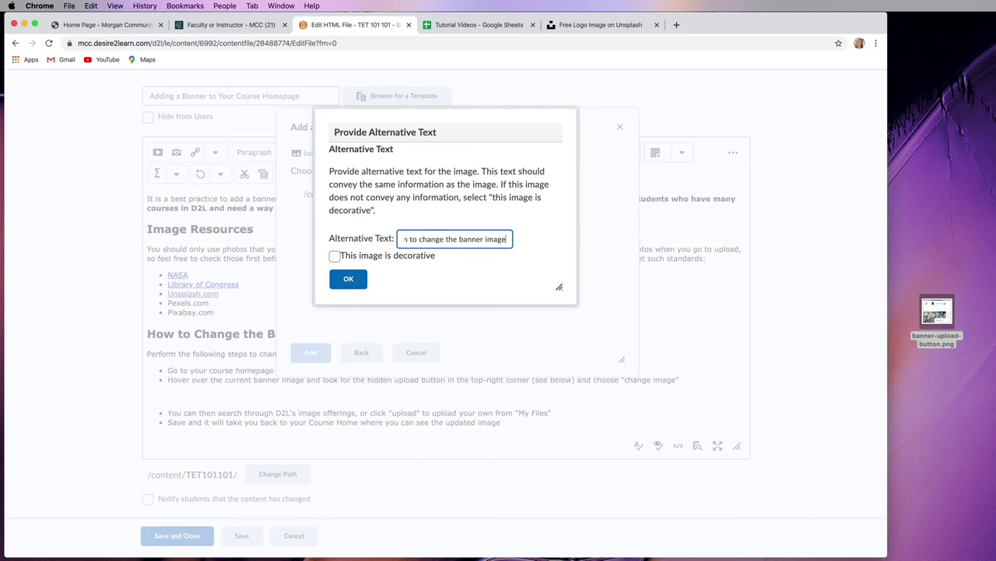
{"action": "left_click", "coordinate": [347, 279]}
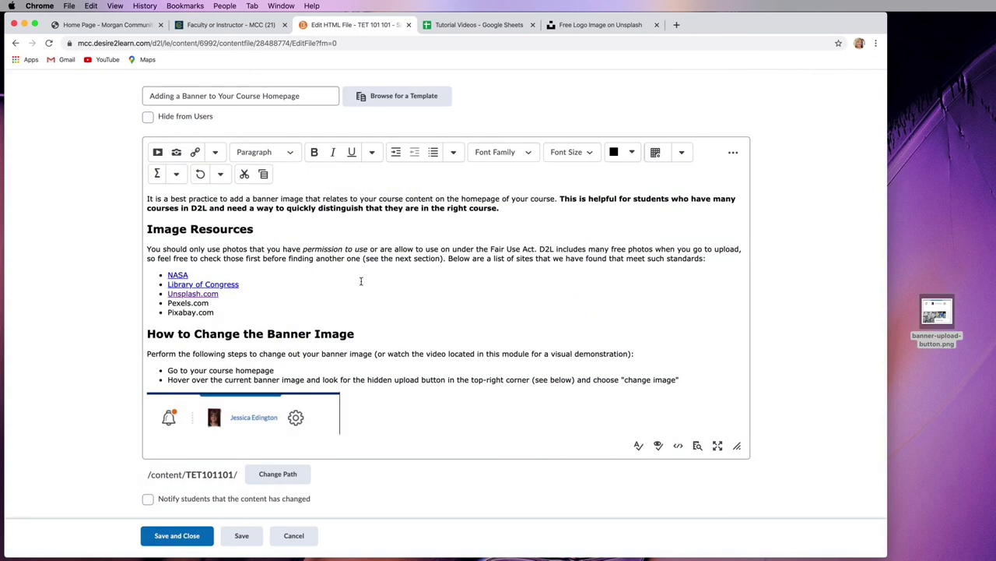
Add a new bullet 'Outside copyright free sites' below Library of Congress
{"action": "scroll", "coordinate": [357, 281], "scroll_direction": "down", "scroll_amount": 4}
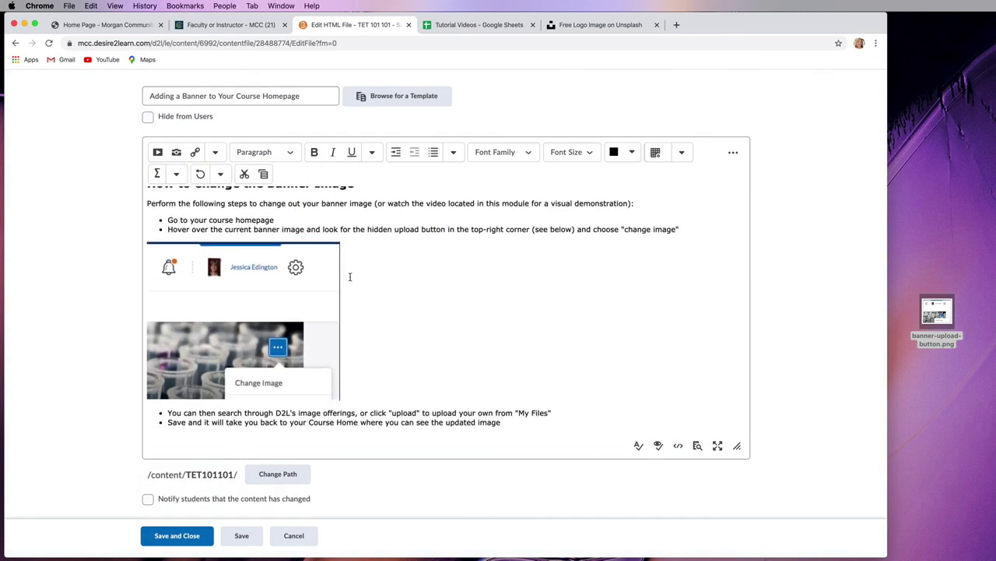
{"action": "scroll", "coordinate": [364, 275], "scroll_direction": "up", "scroll_amount": 4}
{"action": "scroll", "coordinate": [363, 273], "scroll_direction": "up", "scroll_amount": 1}
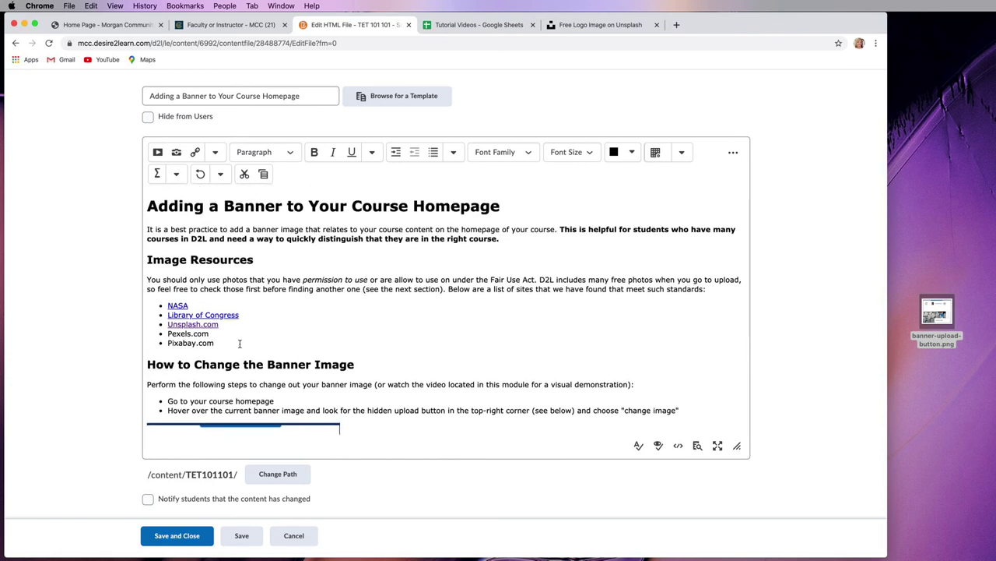
{"action": "left_click_drag", "start_coordinate": [222, 345], "coordinate": [160, 303]}
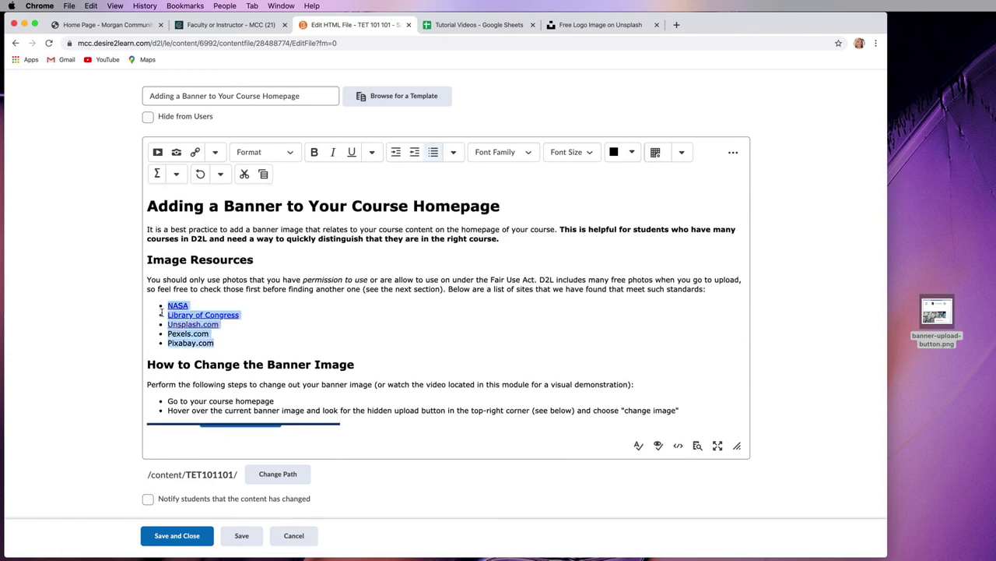
{"action": "triple_click", "coordinate": [248, 314]}
{"action": "left_click", "coordinate": [248, 314]}
{"action": "key", "text": "Return"}
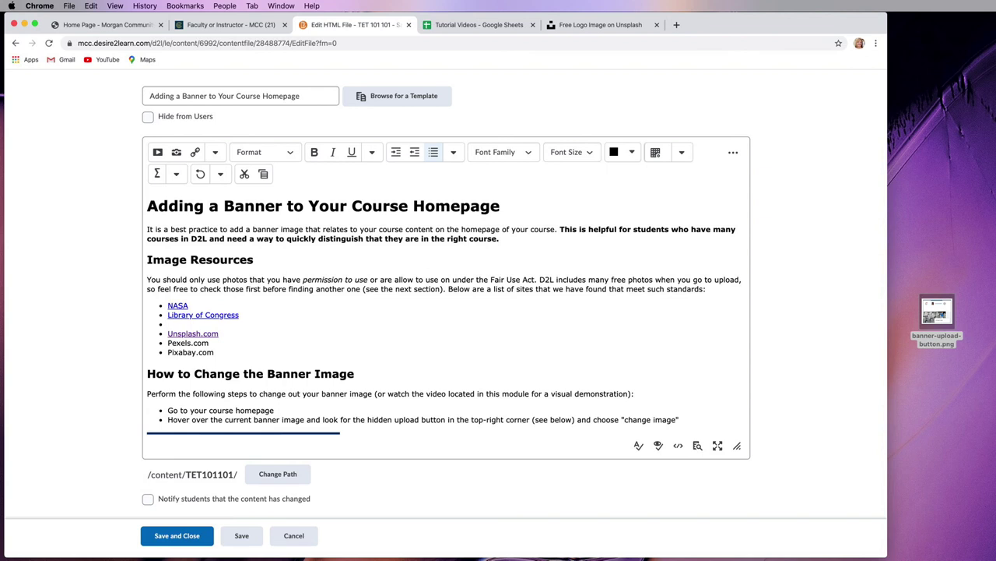
{"action": "type", "text": "Outside copyright free sites"}
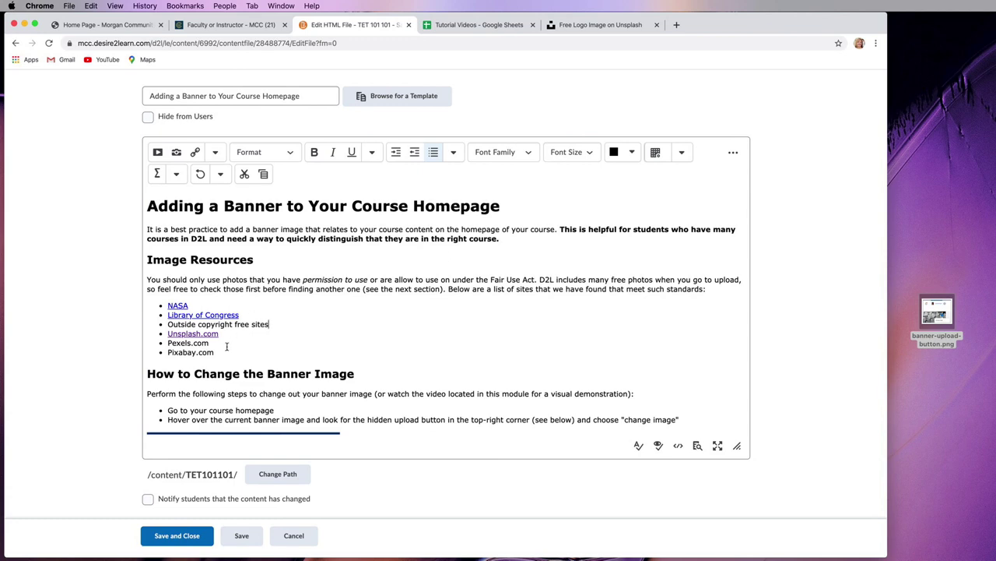
Indent Unsplash, Pexels and Pixabay as sub-items under 'Outside copyright free sites'
{"action": "left_click_drag", "start_coordinate": [226, 352], "coordinate": [167, 333]}
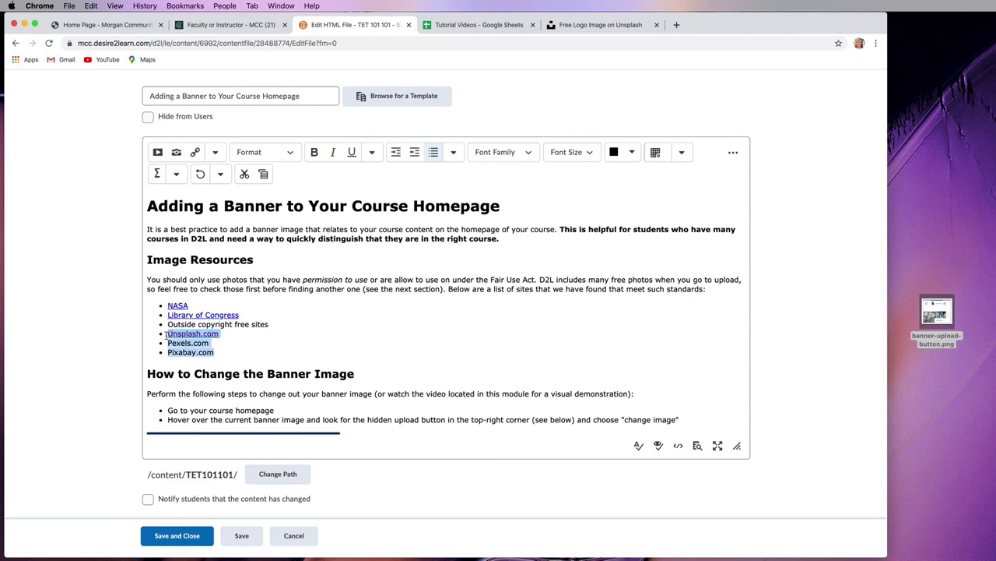
{"action": "left_click", "coordinate": [396, 153]}
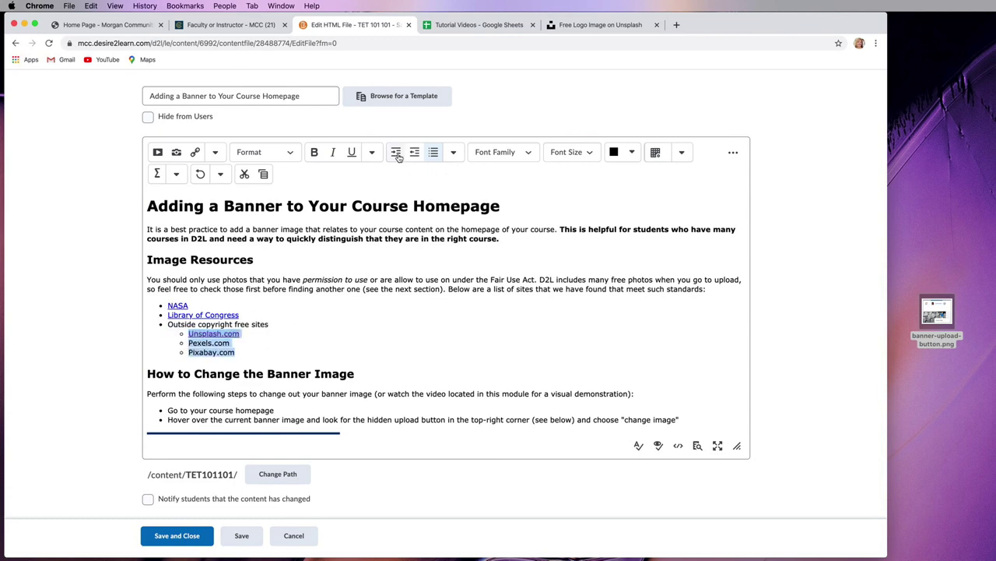
{"action": "left_click", "coordinate": [414, 153]}
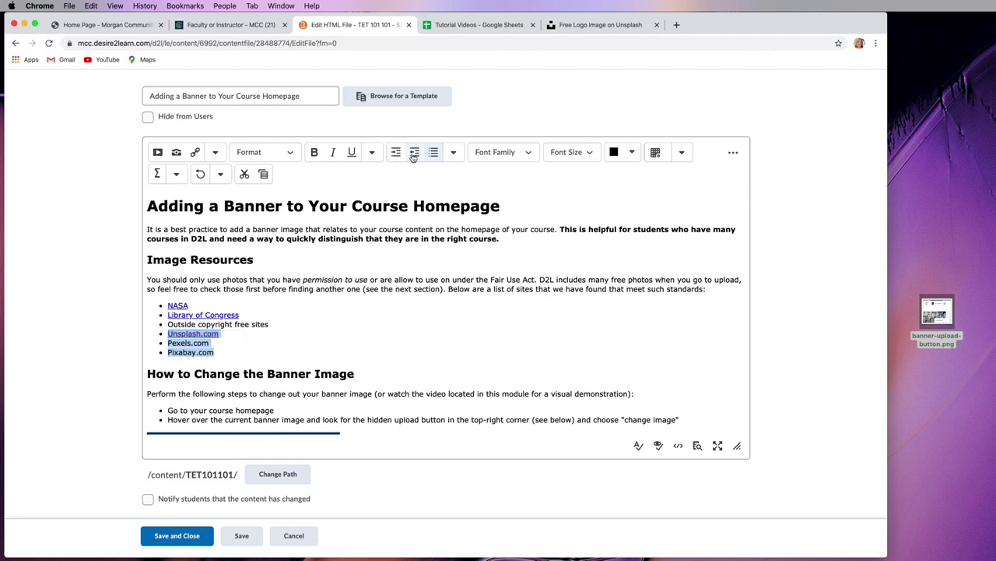
{"action": "left_click", "coordinate": [394, 153]}
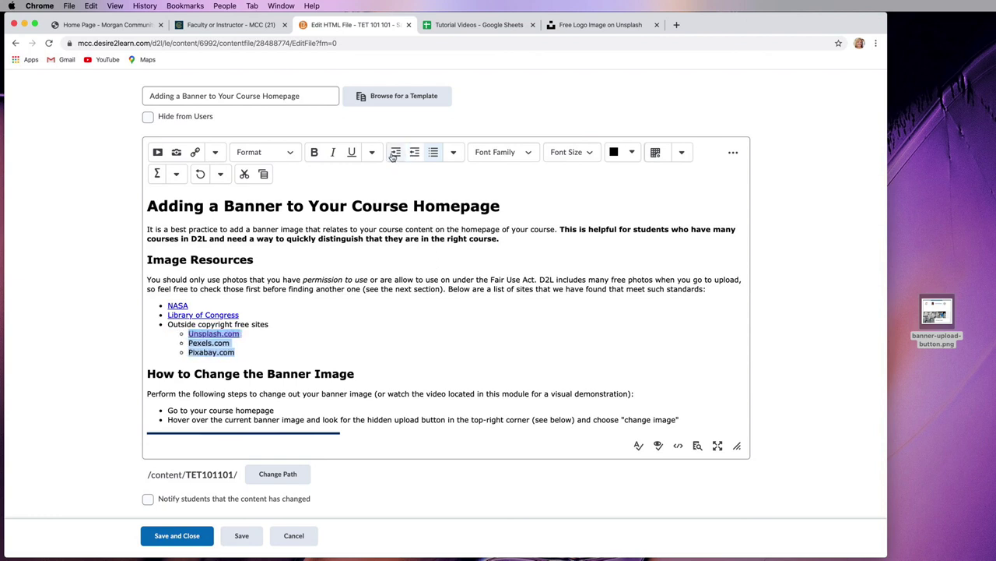
Add a 'Something else' bullet after Pixabay.com and outdent it to the top level
{"action": "left_click", "coordinate": [254, 352]}
{"action": "key", "text": "Return"}
{"action": "type", "text": "Some"}
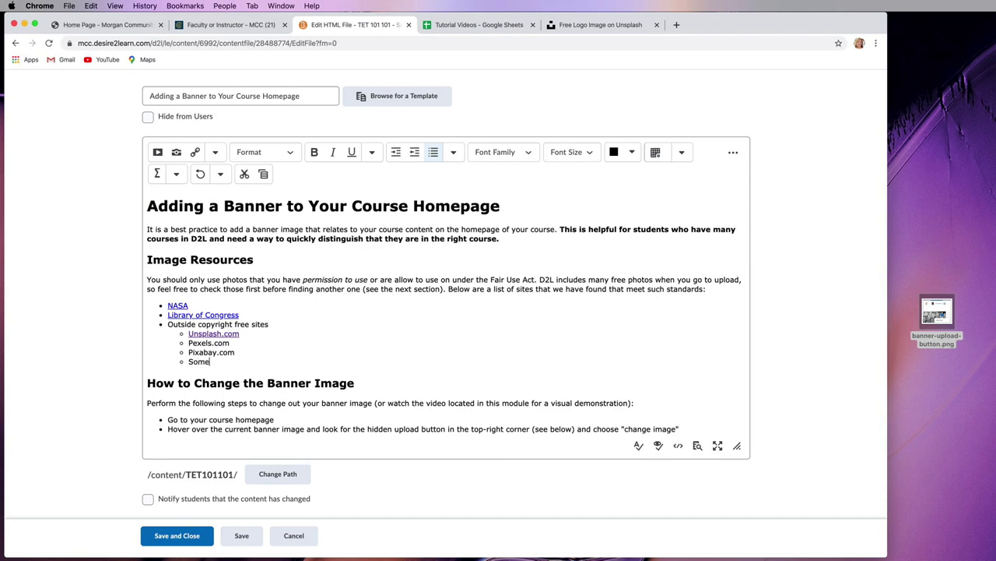
{"action": "type", "text": "thing else"}
{"action": "left_click", "coordinate": [204, 361]}
{"action": "left_click", "coordinate": [396, 153]}
{"action": "left_click", "coordinate": [414, 153]}
{"action": "left_click", "coordinate": [414, 152]}
Save and close the page, then scroll through to confirm the nested list and banner screenshot
{"action": "left_click", "coordinate": [177, 537]}
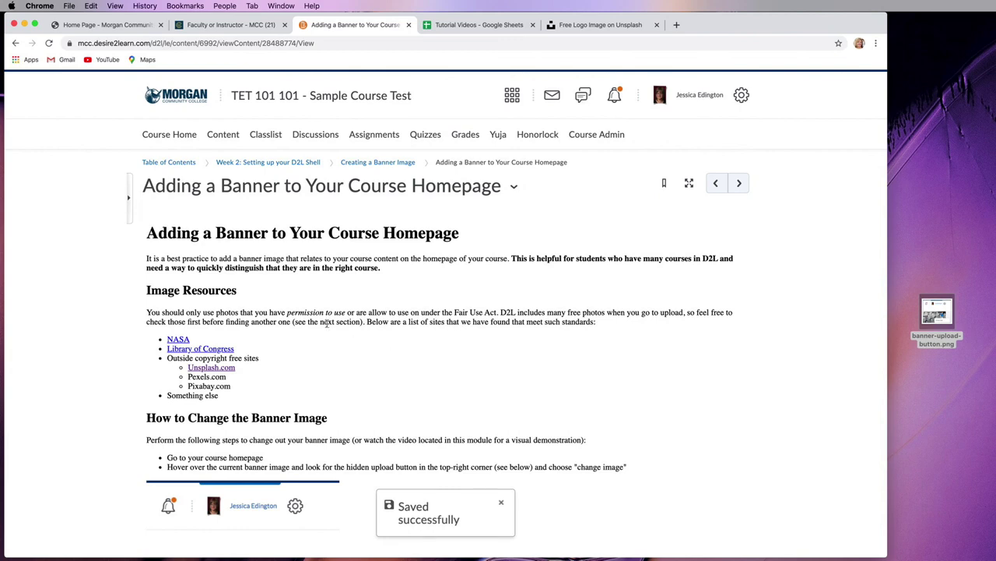
{"action": "scroll", "coordinate": [320, 321], "scroll_direction": "down", "scroll_amount": 3}
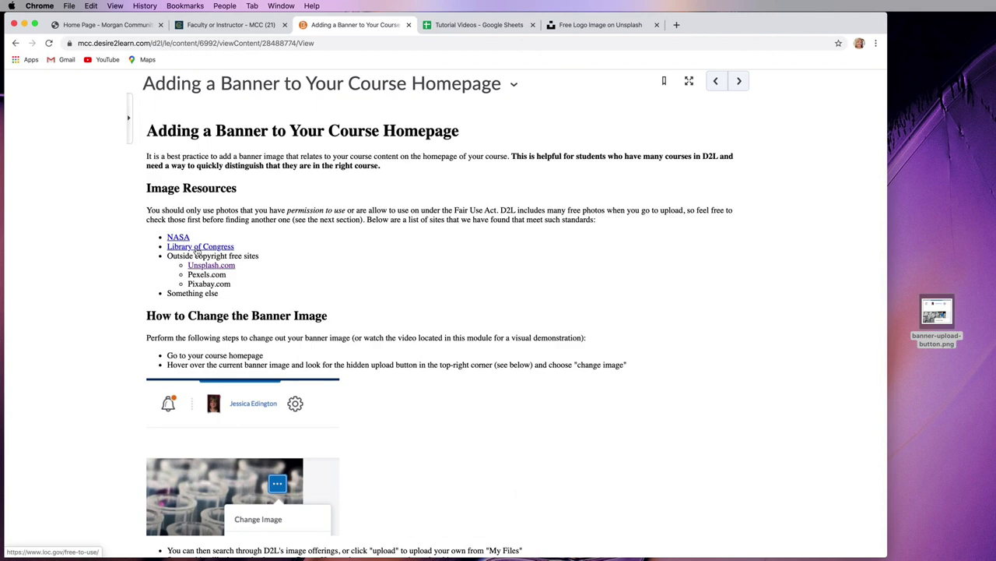
{"action": "scroll", "coordinate": [376, 325], "scroll_direction": "down", "scroll_amount": 3}
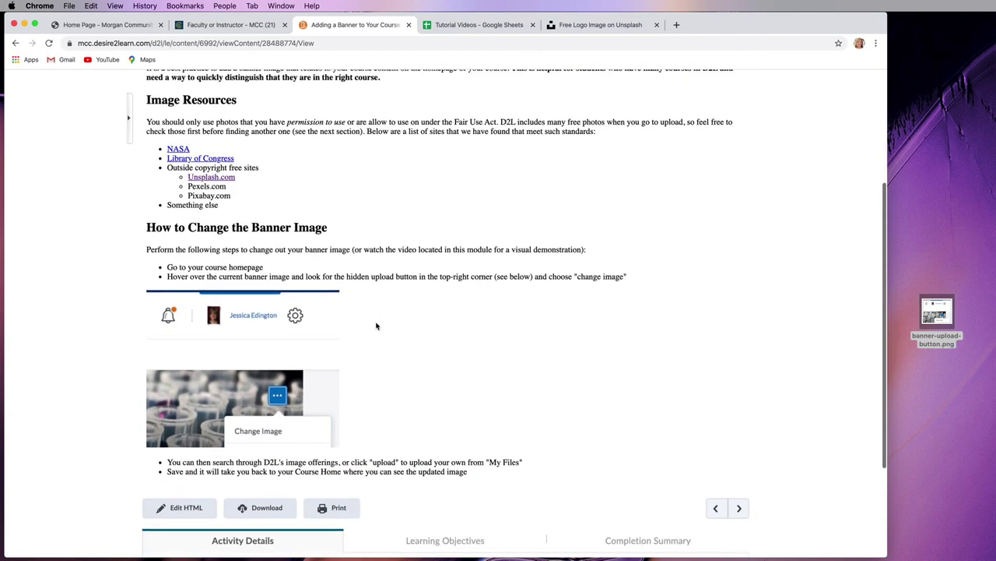